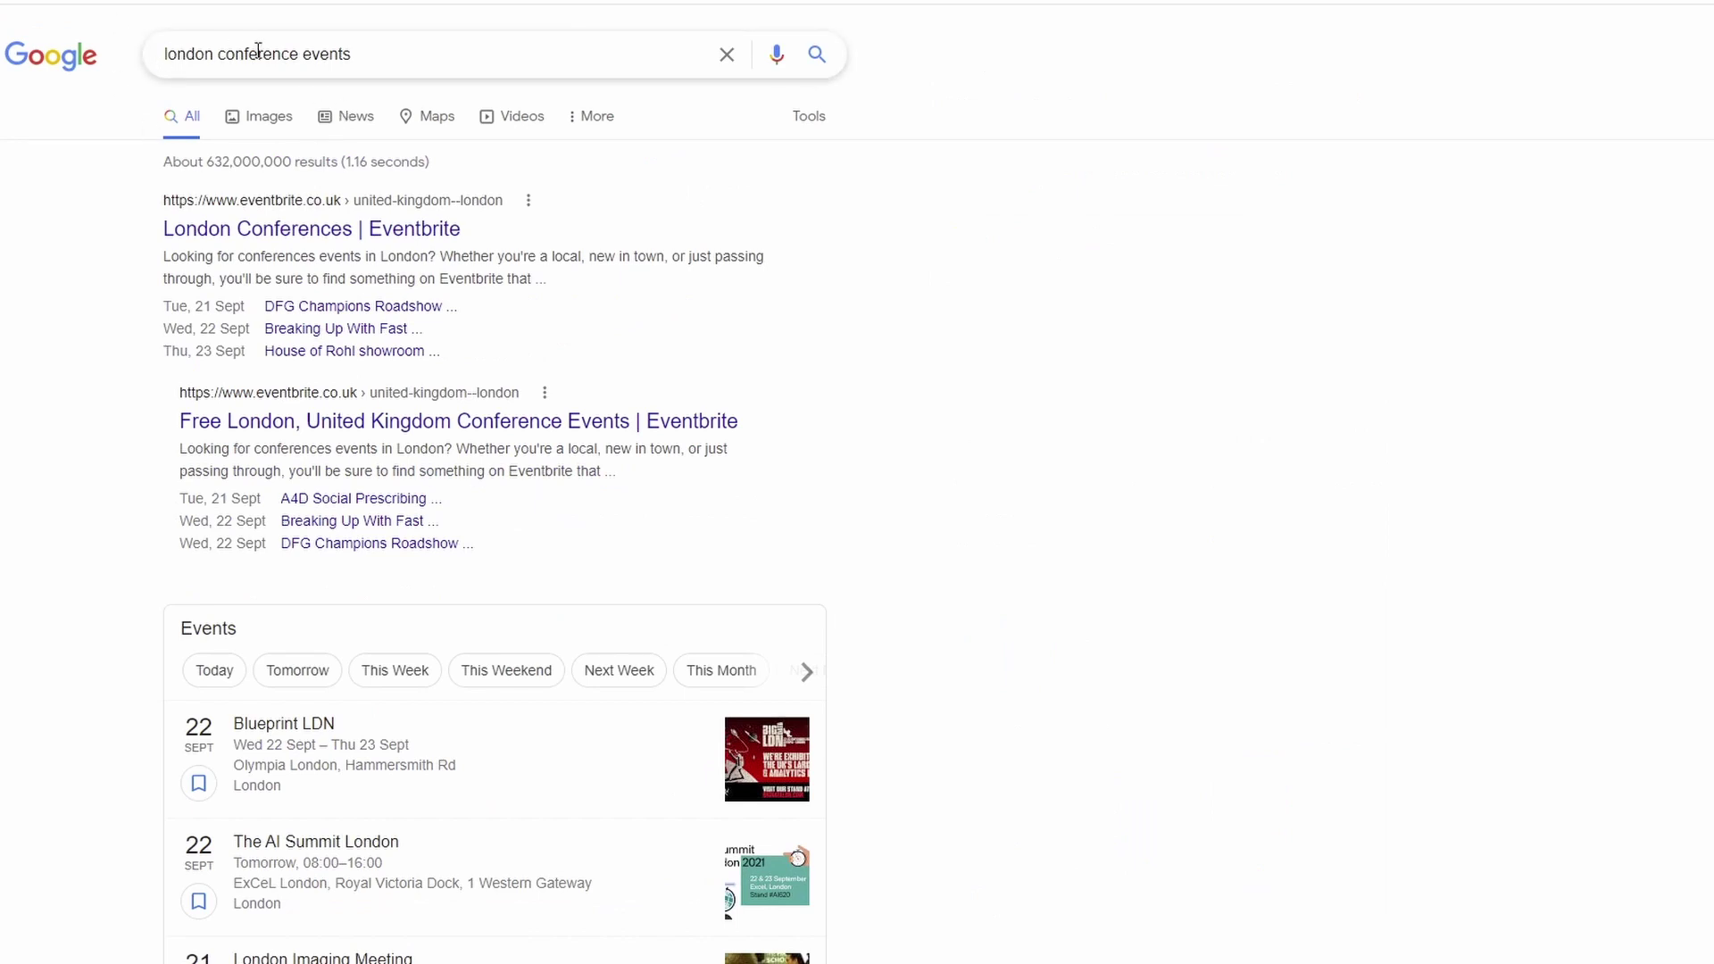
Filter the London conference events to tomorrow and review the details of the Blueprint LDN listing
{"action": "scroll", "coordinate": [230, 428], "scroll_direction": "down", "scroll_amount": 3}
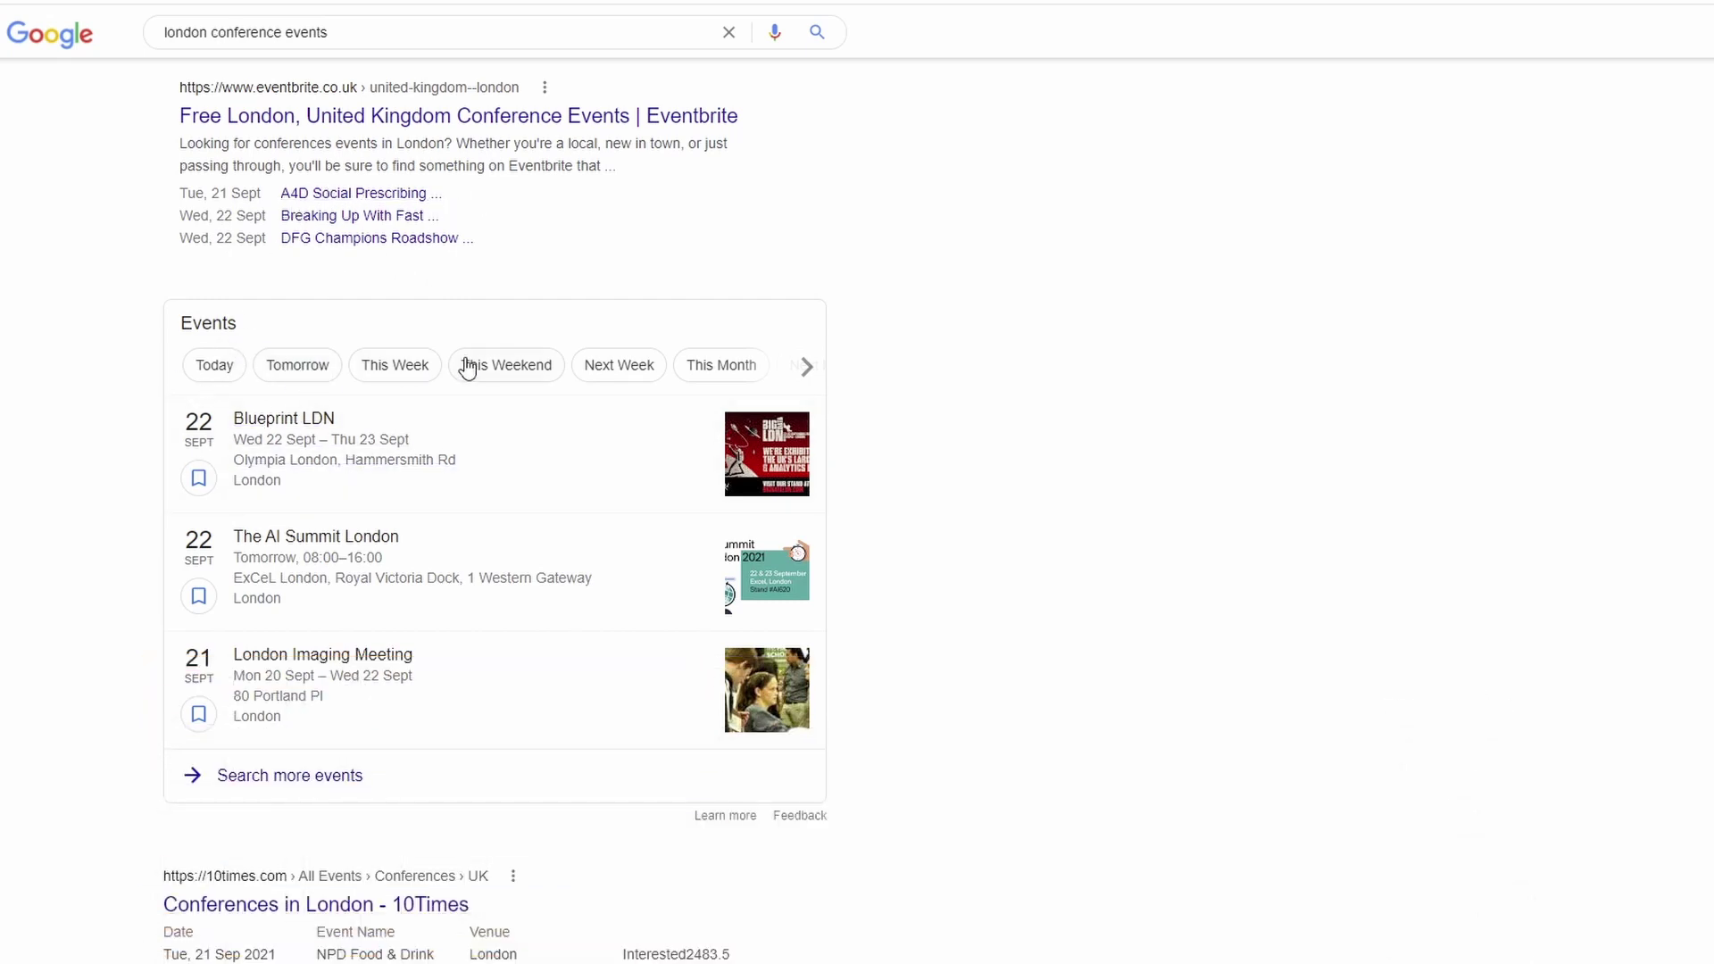
{"action": "left_click", "coordinate": [322, 374]}
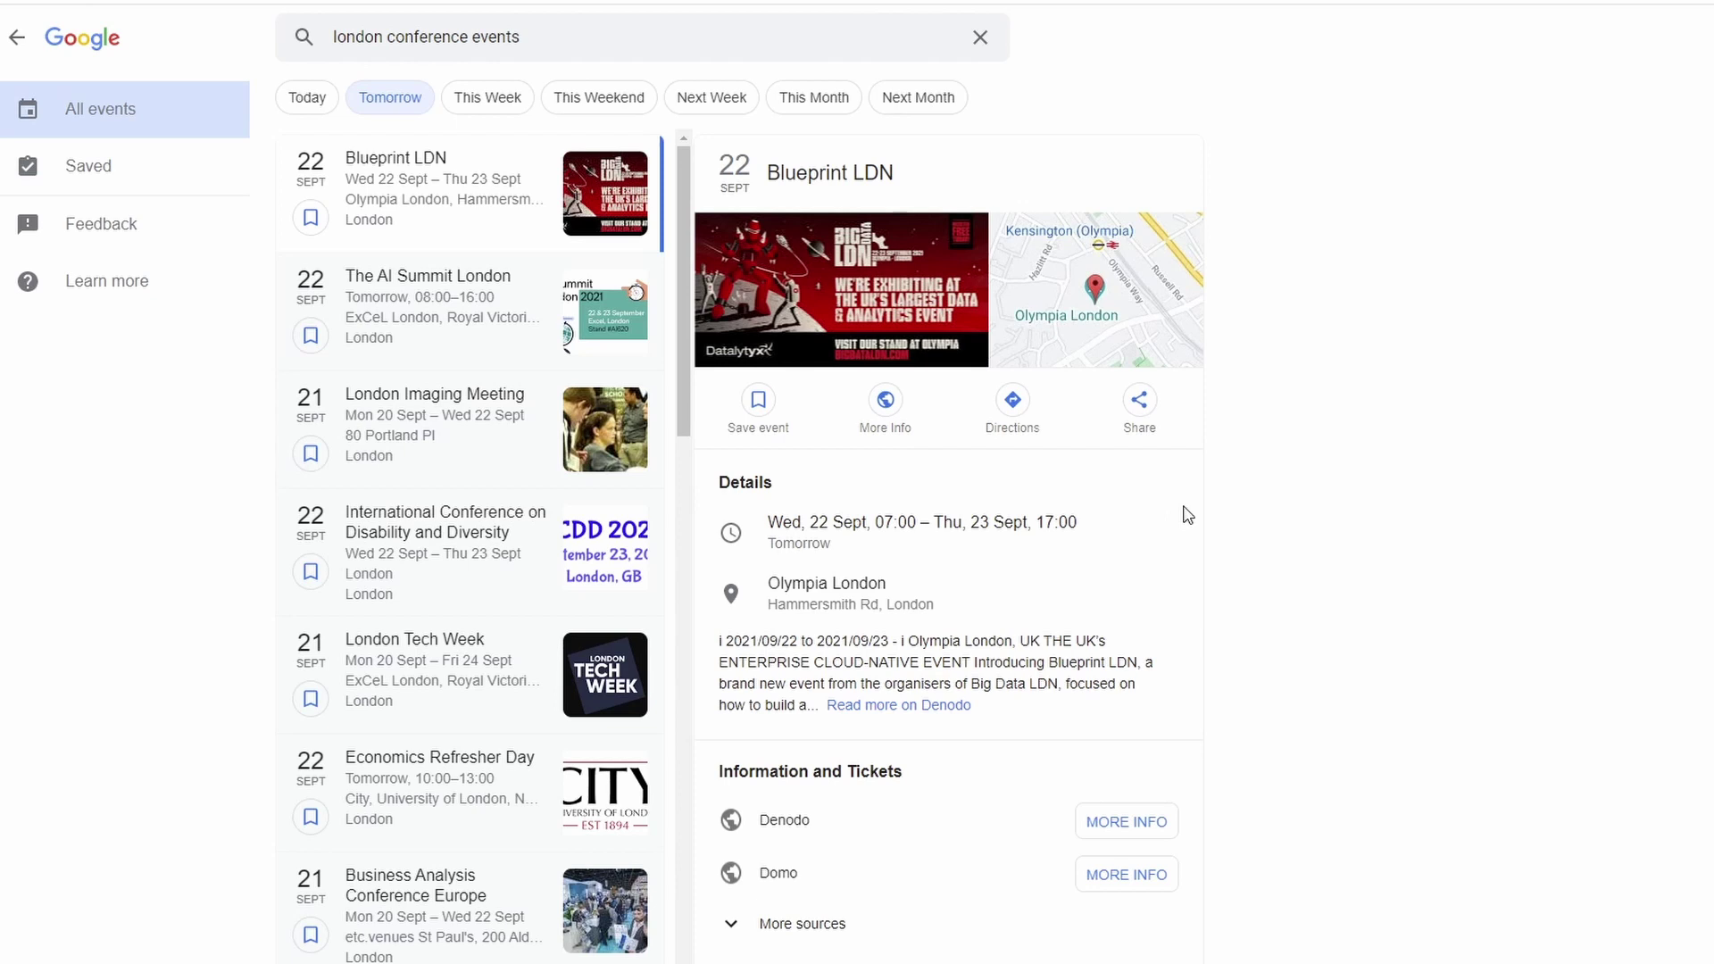
{"action": "scroll", "coordinate": [1003, 624], "scroll_direction": "down", "scroll_amount": 2}
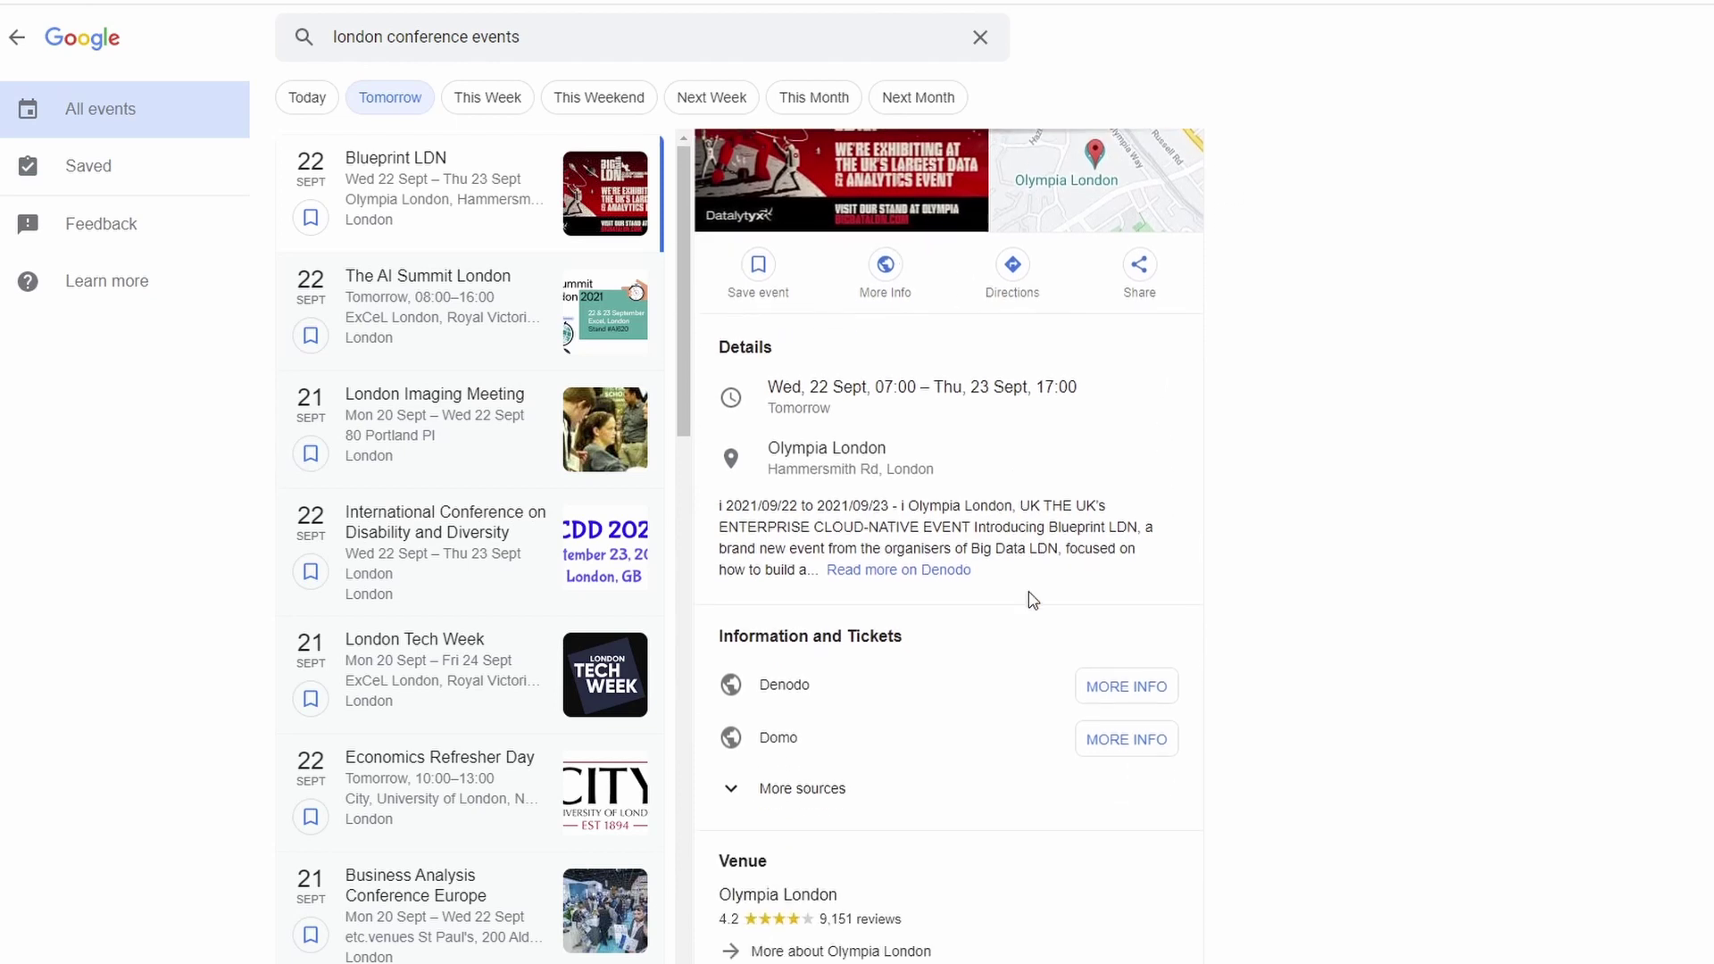
{"action": "scroll", "coordinate": [1103, 390], "scroll_direction": "up", "scroll_amount": 3}
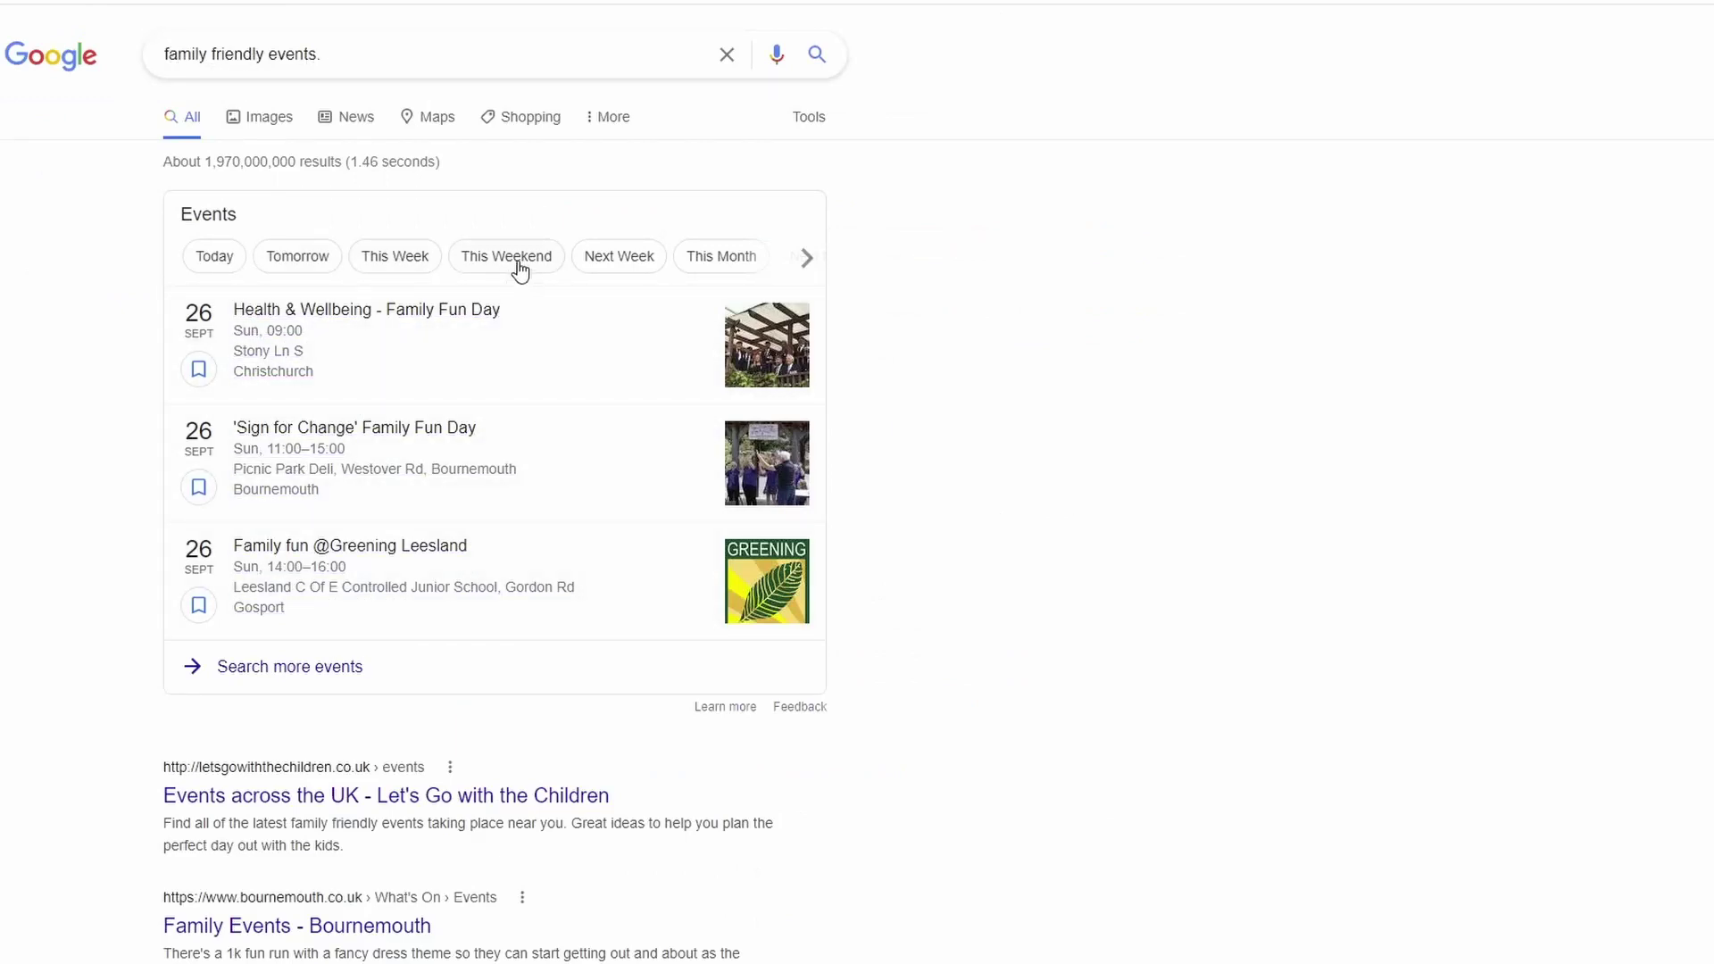
Filter the family friendly events results to next week
{"action": "left_click", "coordinate": [621, 259]}
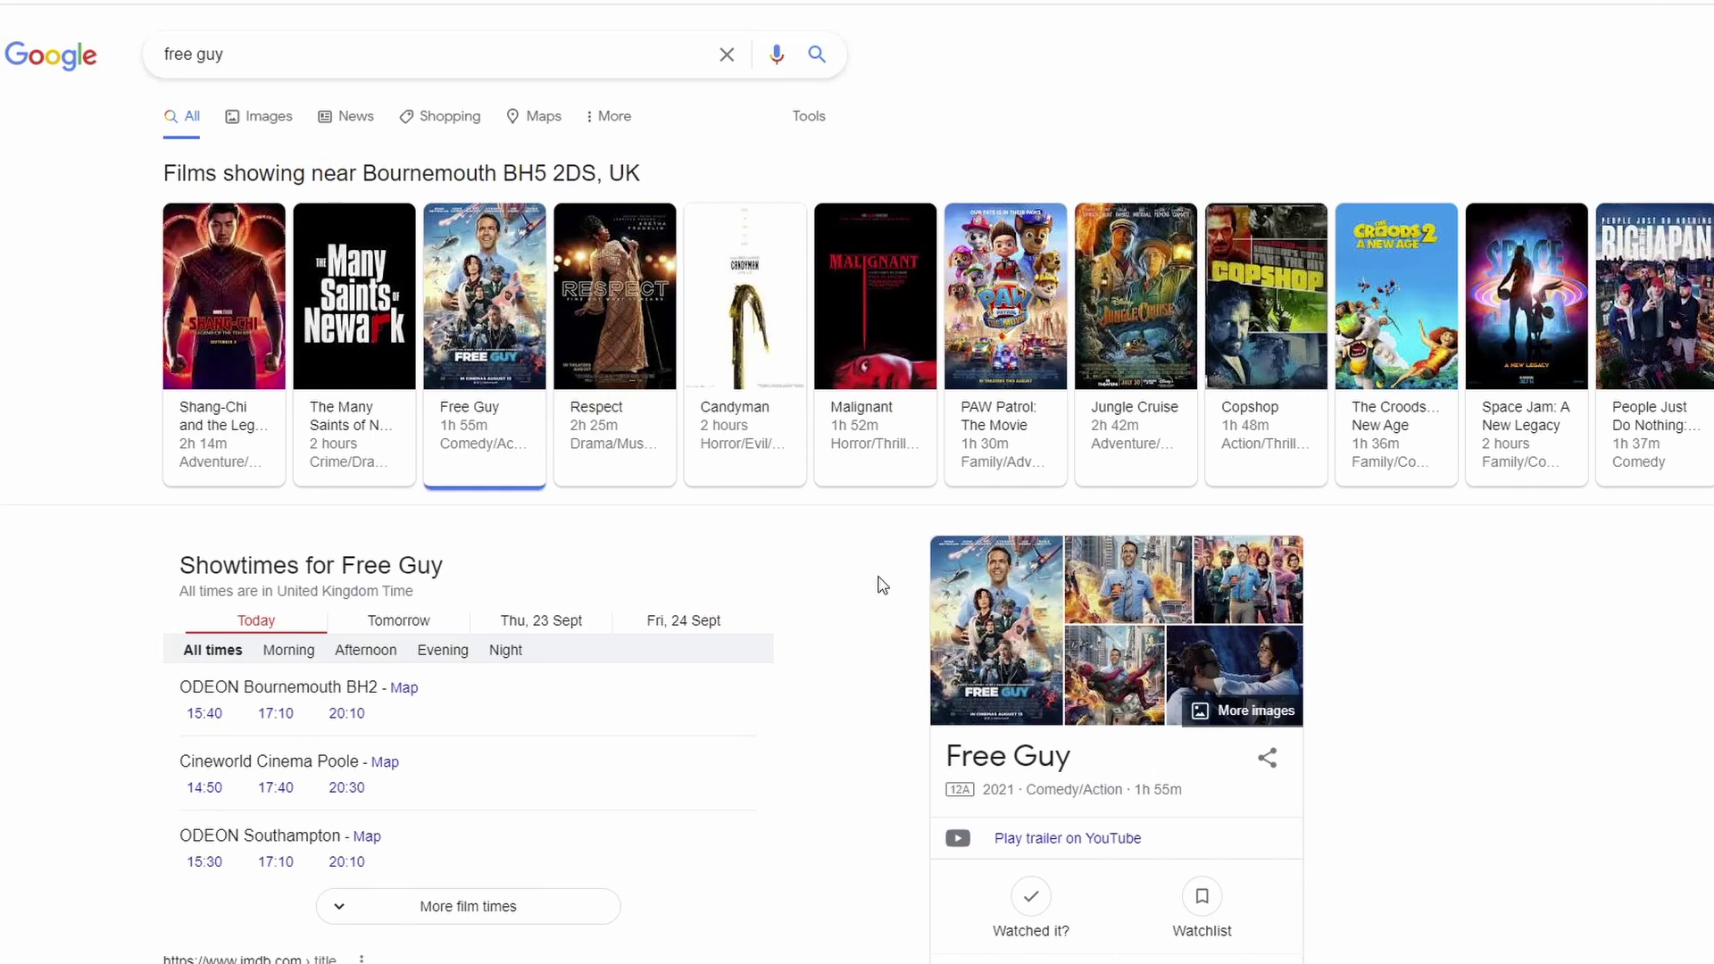
Review the Free Guy showtimes and film details, and select The Many Saints of Newark from the films showing nearby
{"action": "scroll", "coordinate": [1049, 587], "scroll_direction": "down", "scroll_amount": 3}
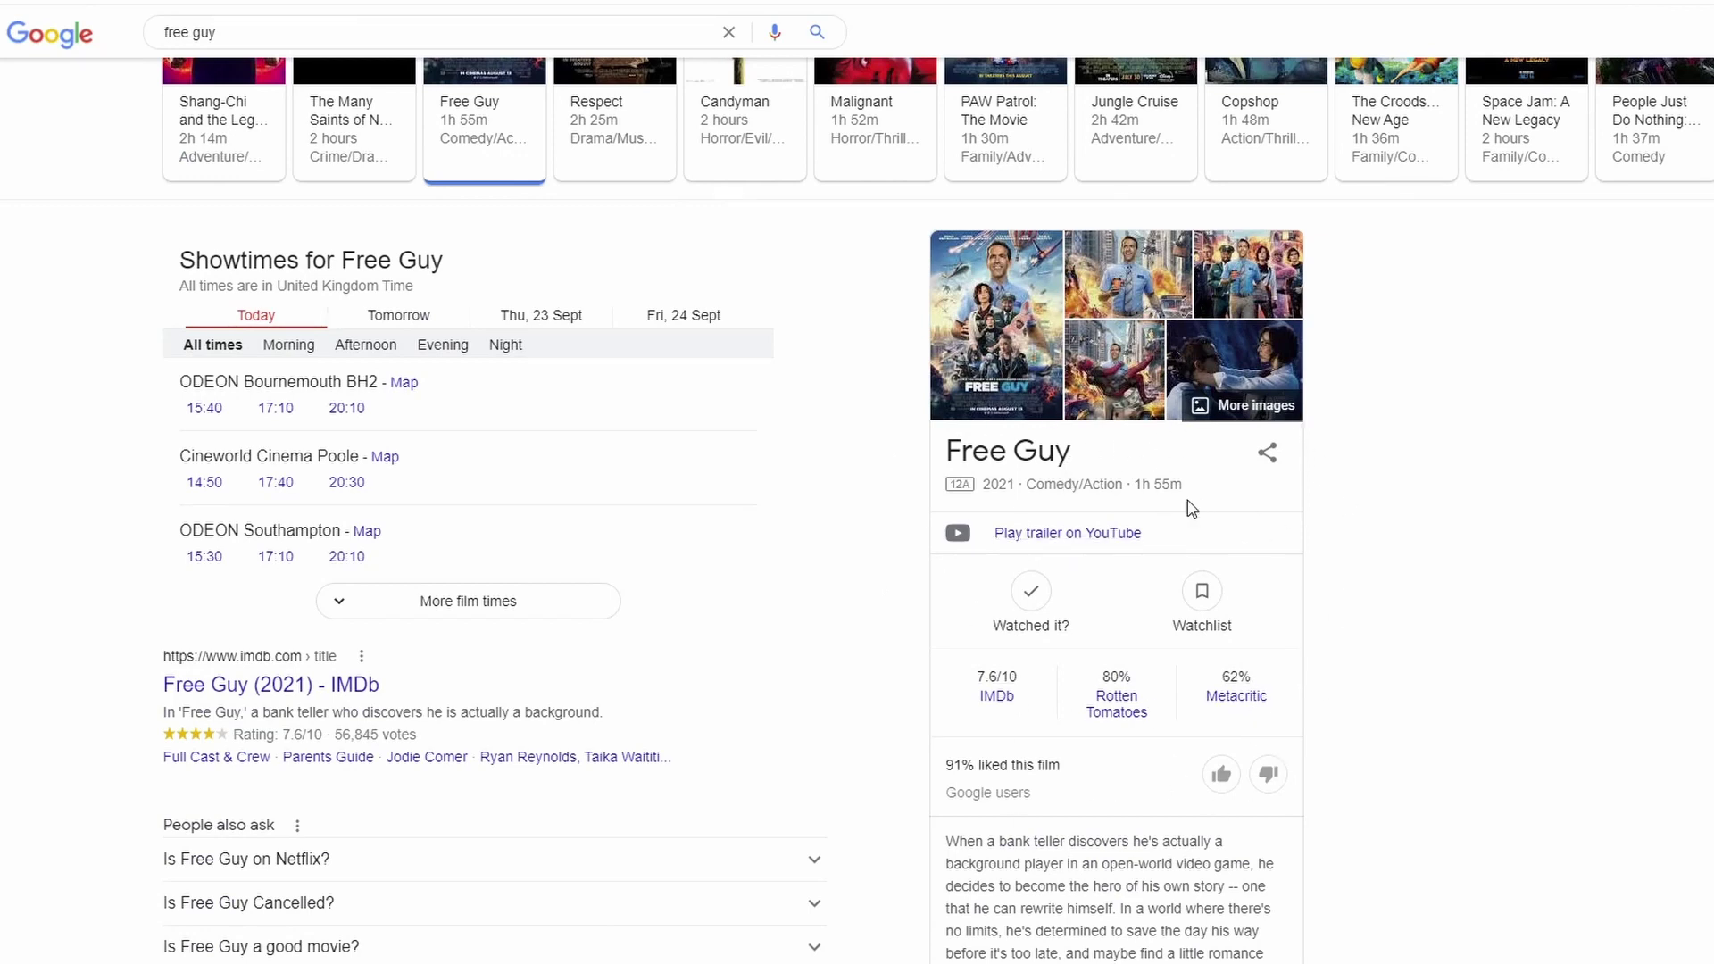
{"action": "scroll", "coordinate": [1429, 841], "scroll_direction": "up", "scroll_amount": 3}
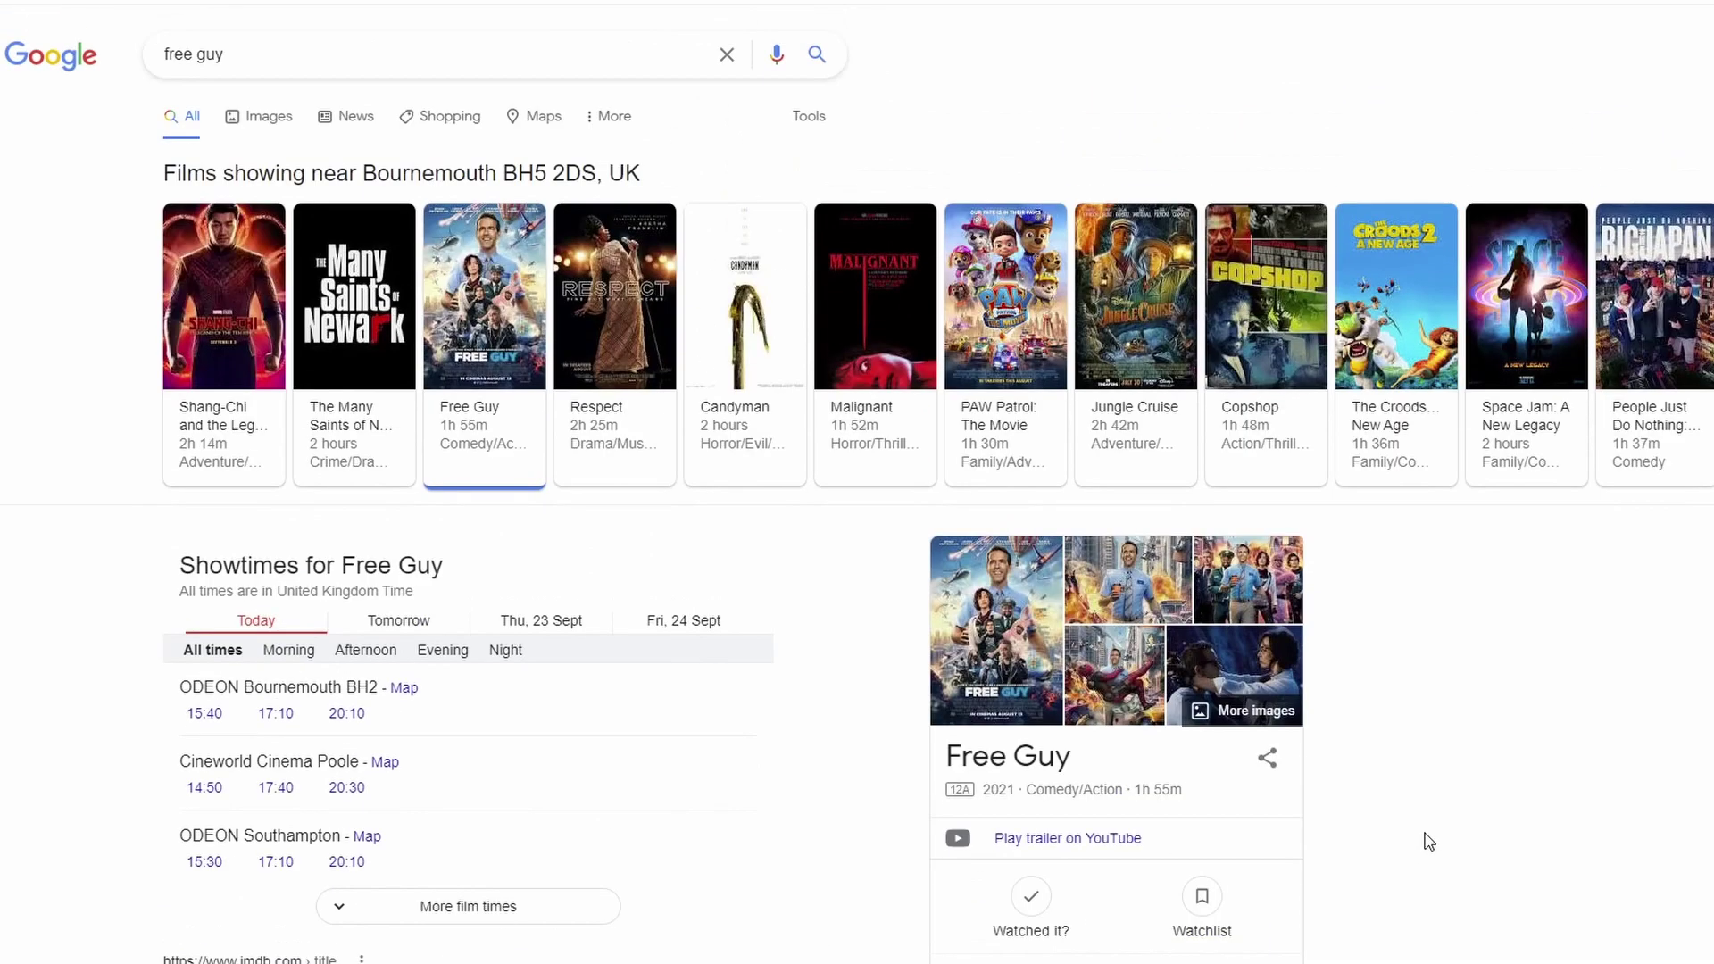
{"action": "left_click", "coordinate": [354, 413]}
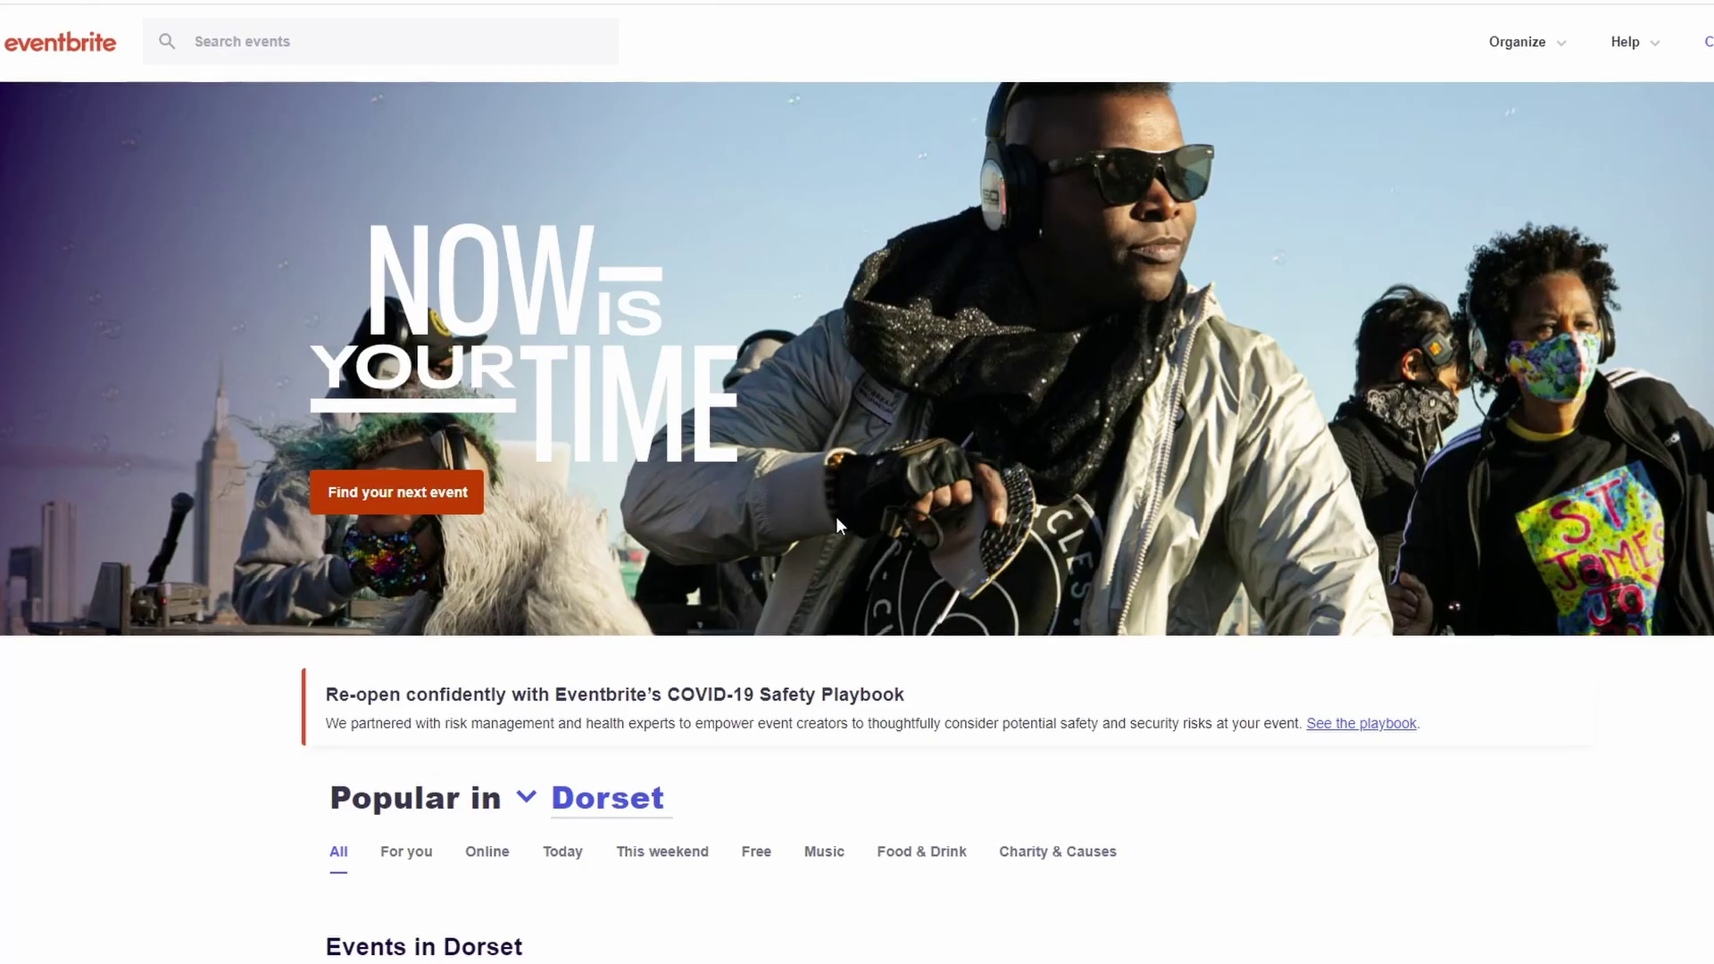
Switch to Eventbrite and browse the popular event listings for Dorset
{"action": "scroll", "coordinate": [840, 516], "scroll_direction": "down", "scroll_amount": 8}
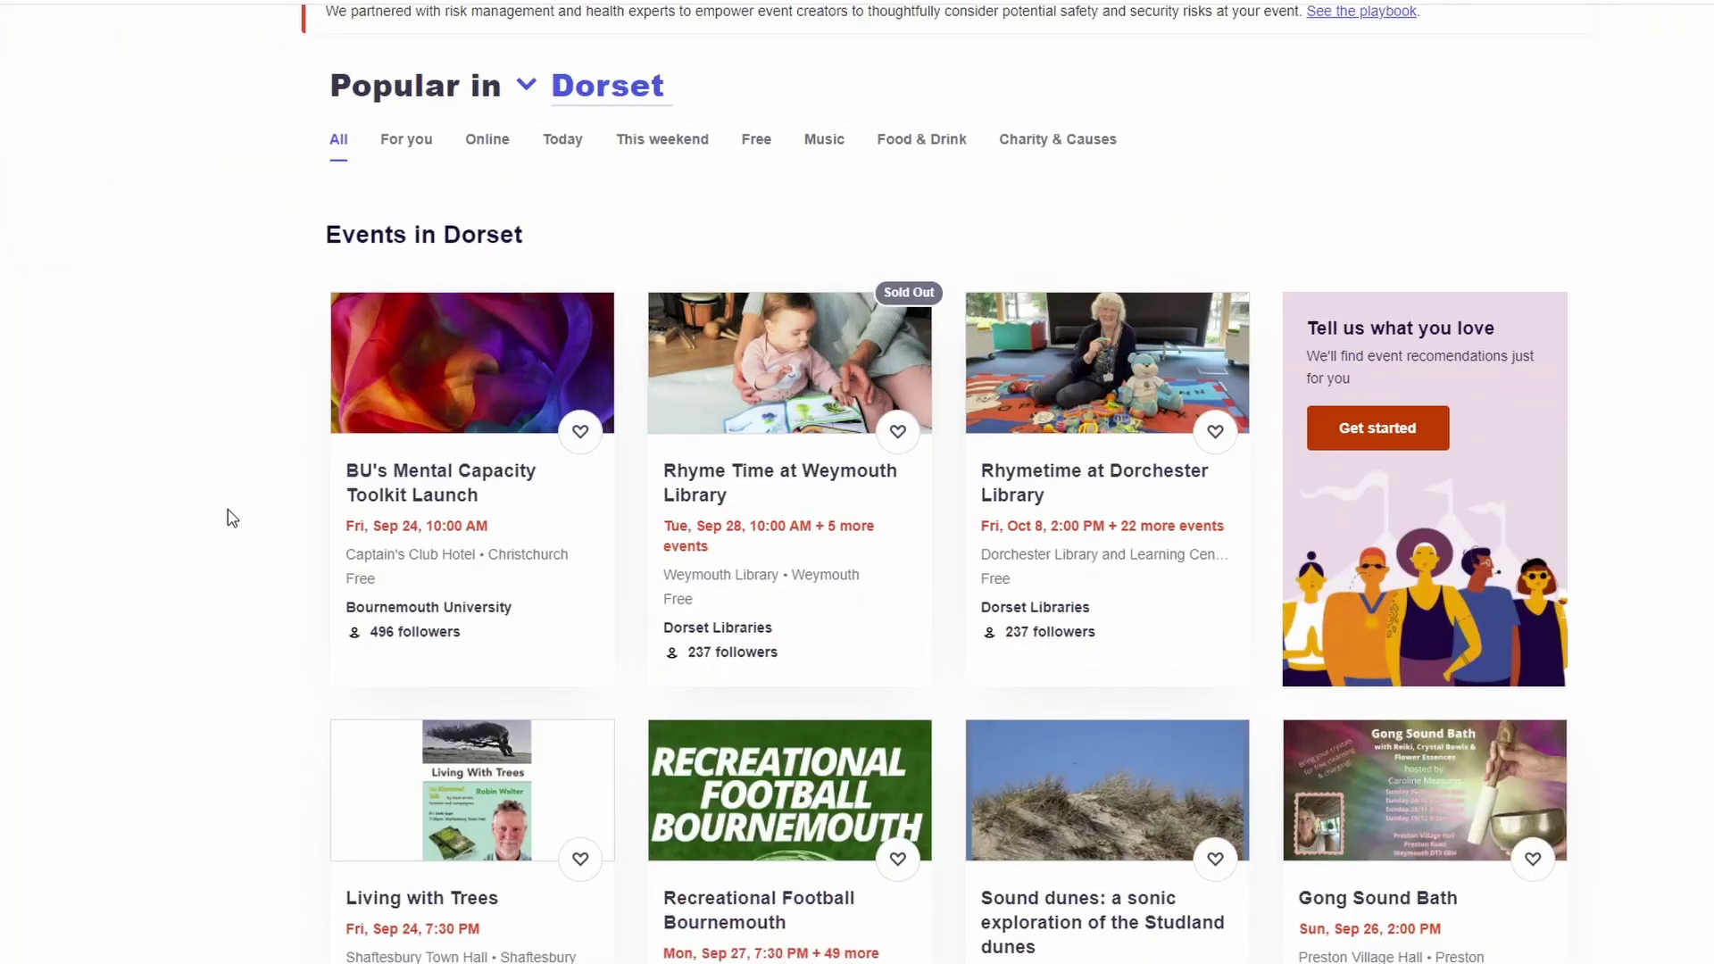
{"action": "scroll", "coordinate": [200, 473], "scroll_direction": "up", "scroll_amount": 8}
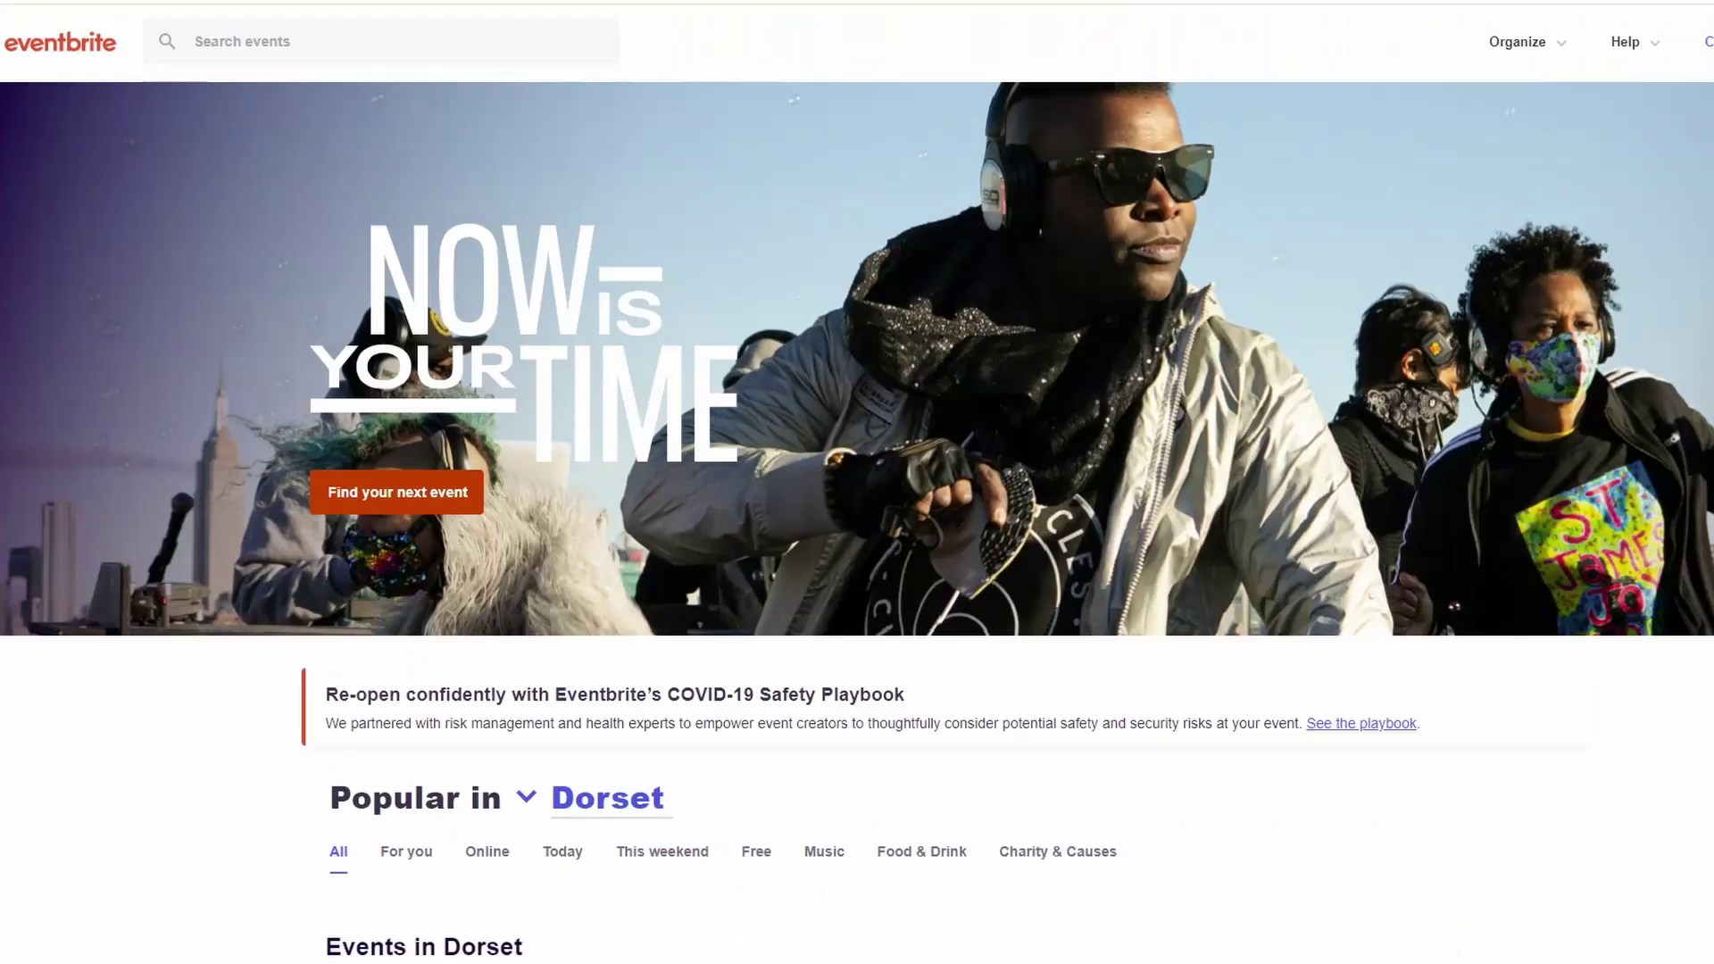
{"action": "scroll", "coordinate": [1402, 648], "scroll_direction": "down", "scroll_amount": 10}
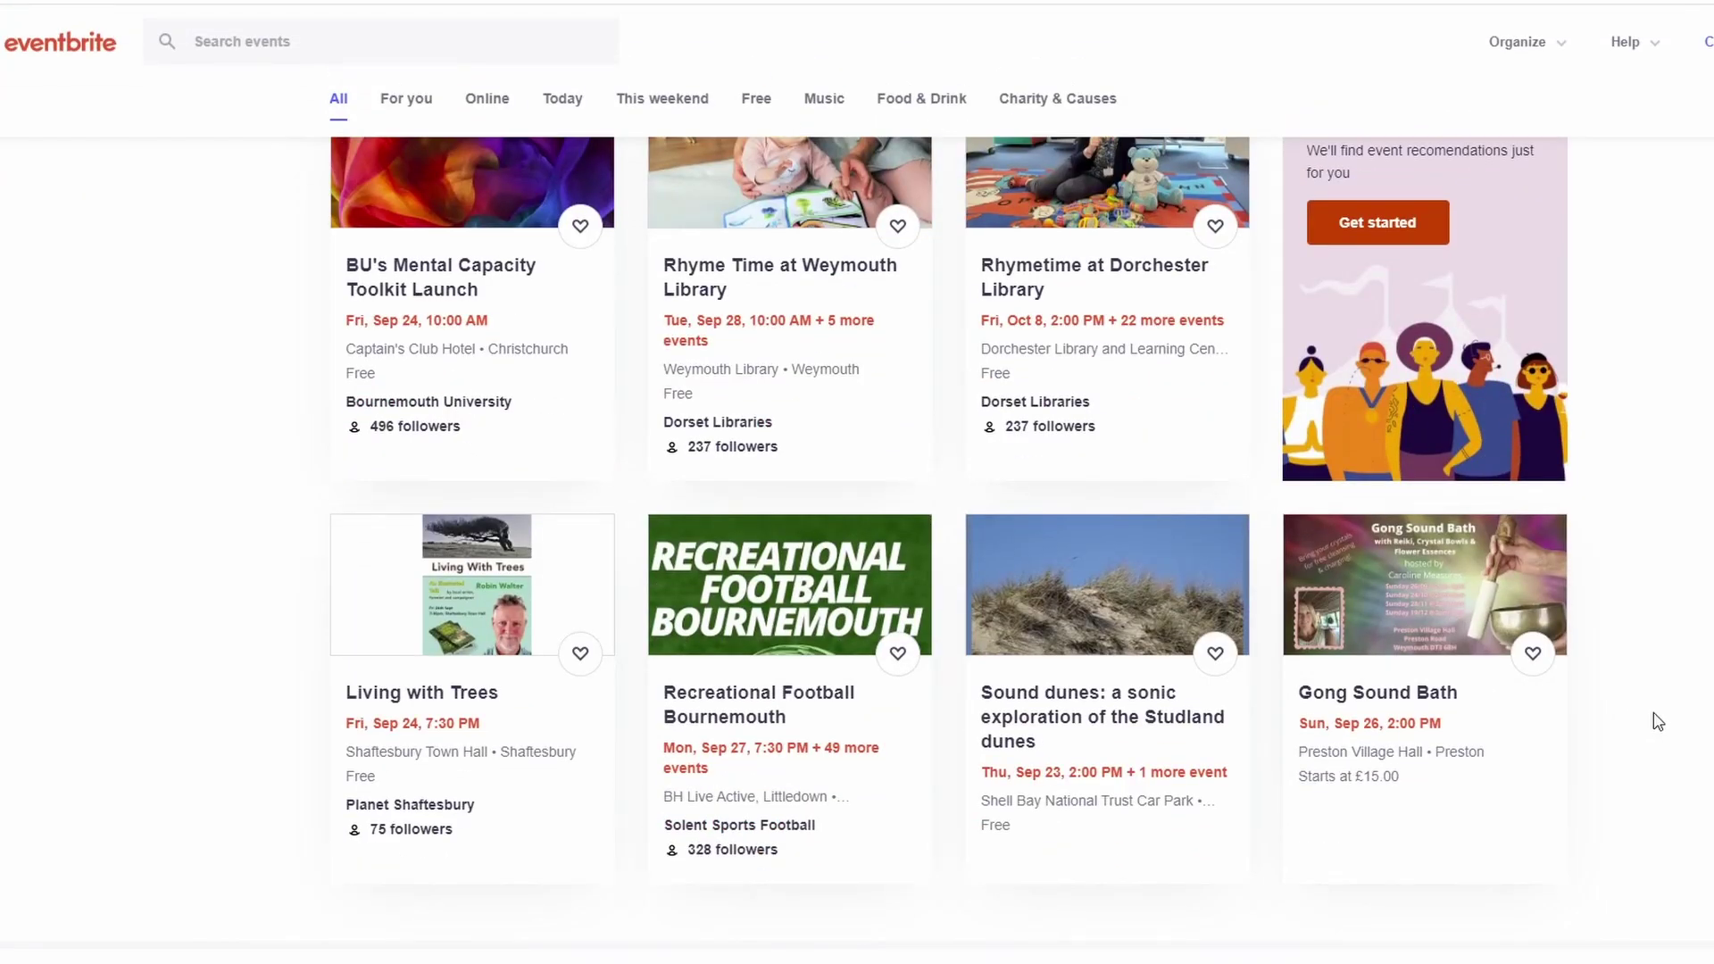
{"action": "scroll", "coordinate": [1654, 721], "scroll_direction": "down", "scroll_amount": 9}
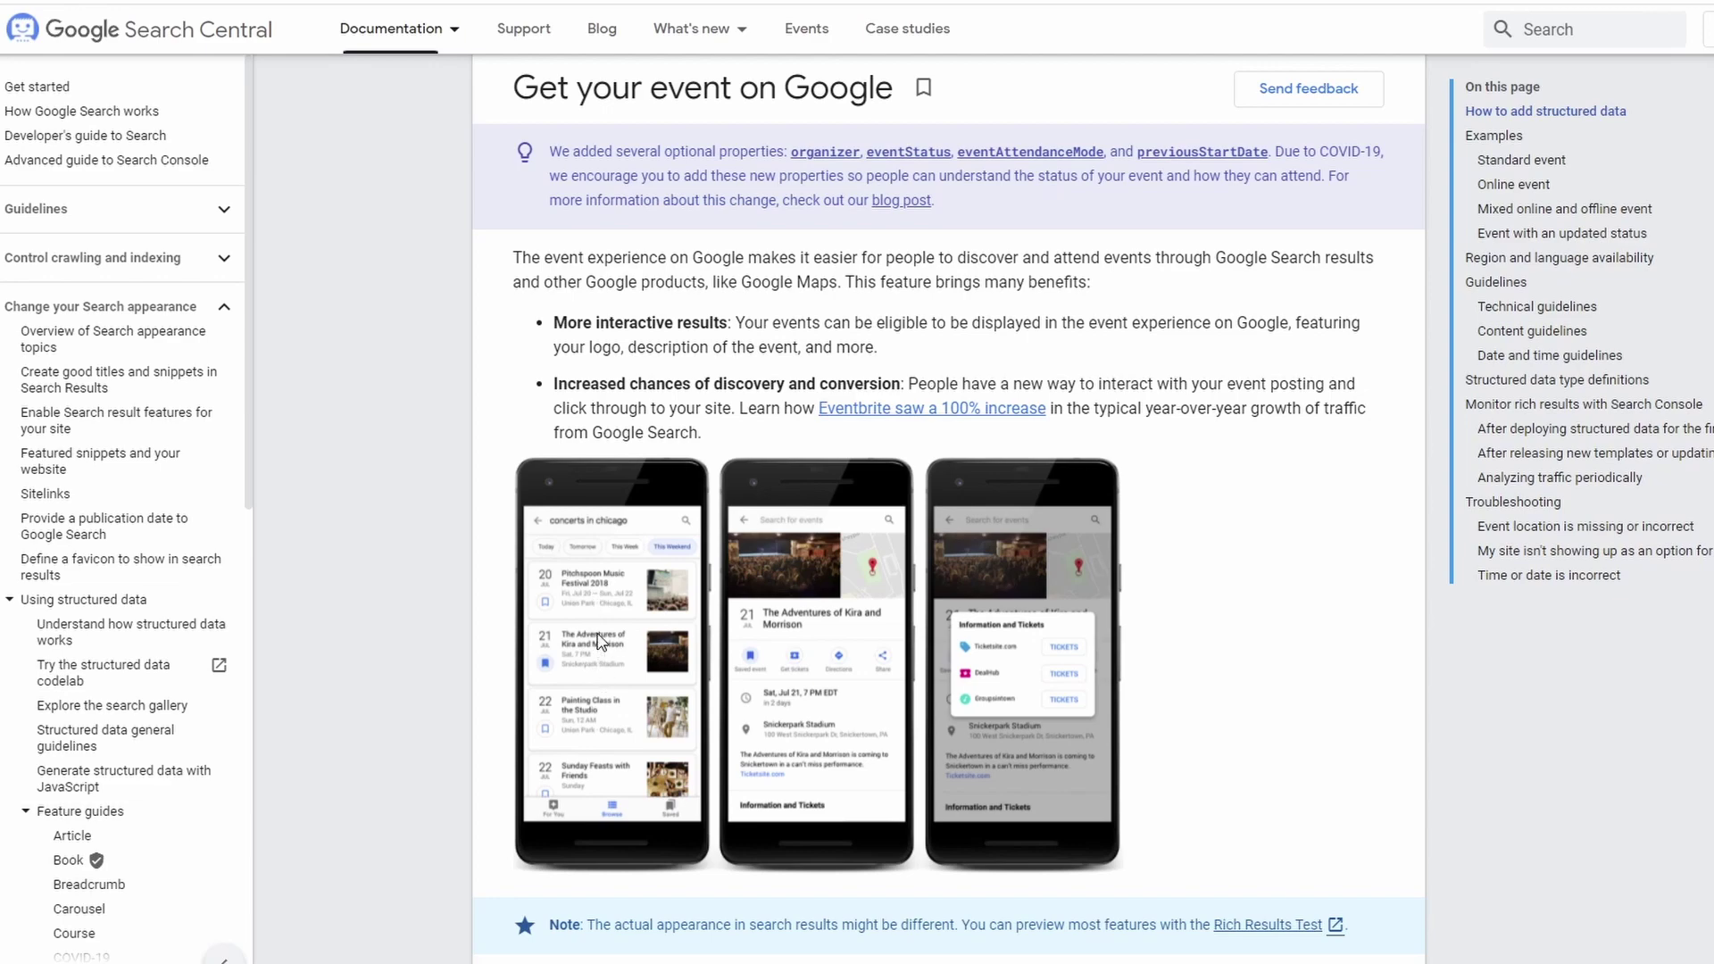
In Google Search Central's event guide, read the options for making events eligible and the instructions for adding structured data
{"action": "scroll", "coordinate": [598, 641], "scroll_direction": "down", "scroll_amount": 10}
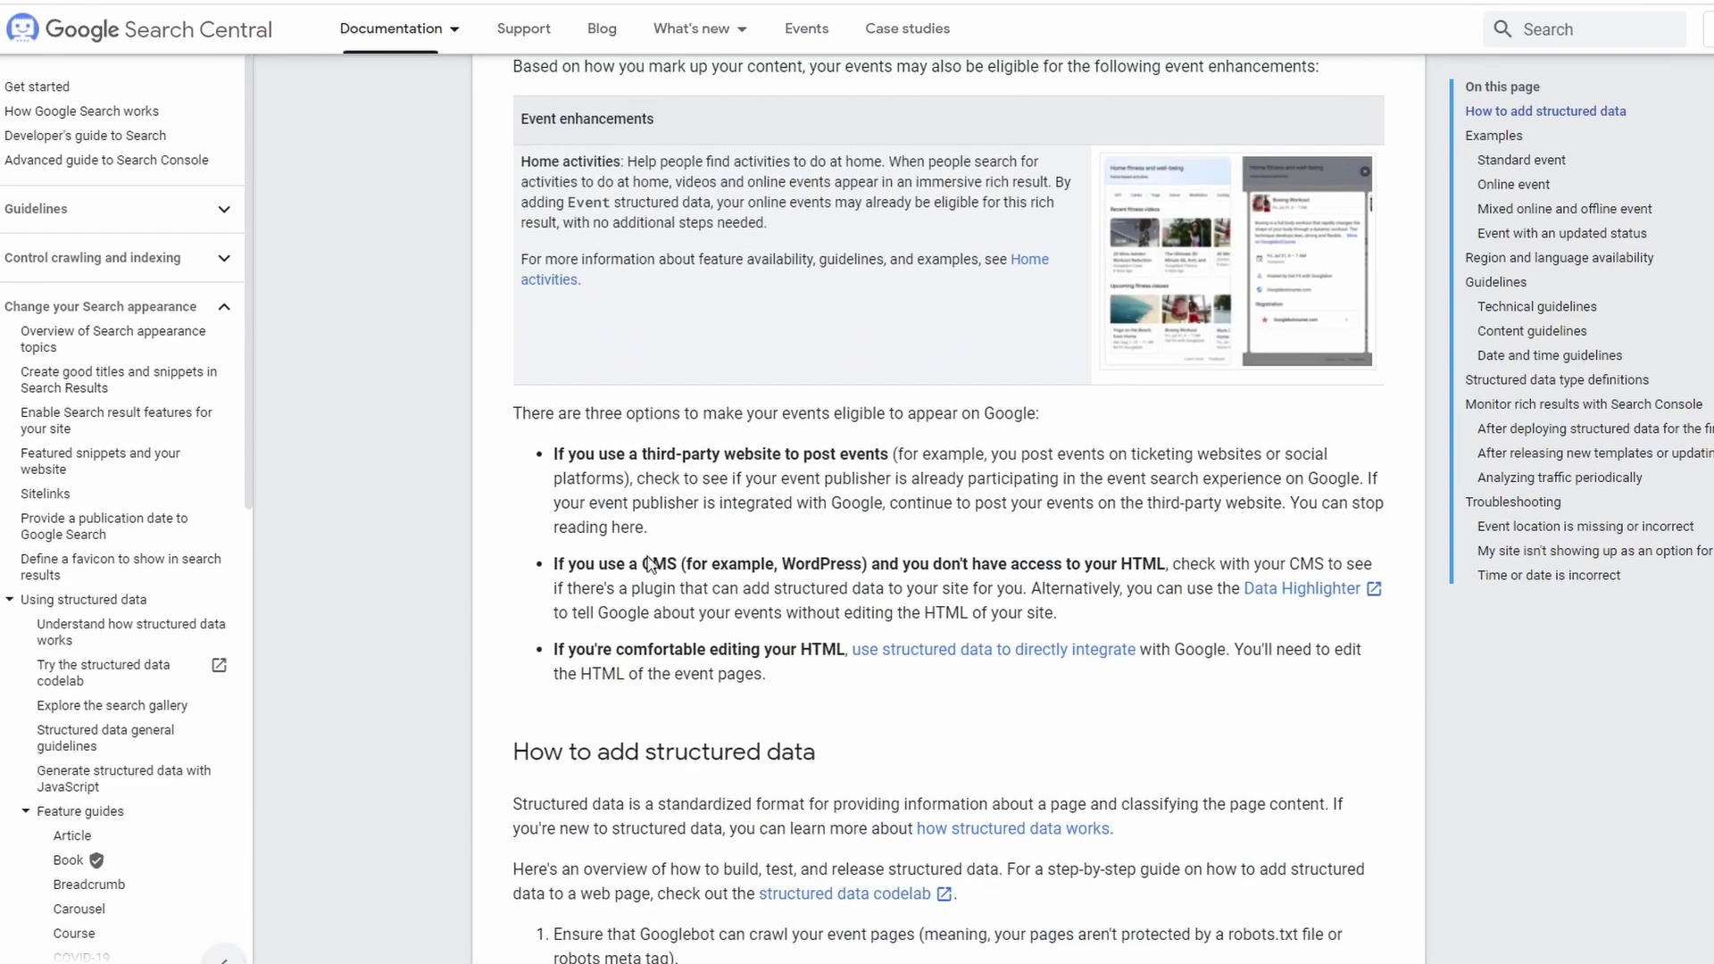
{"action": "scroll", "coordinate": [657, 581], "scroll_direction": "down", "scroll_amount": 3}
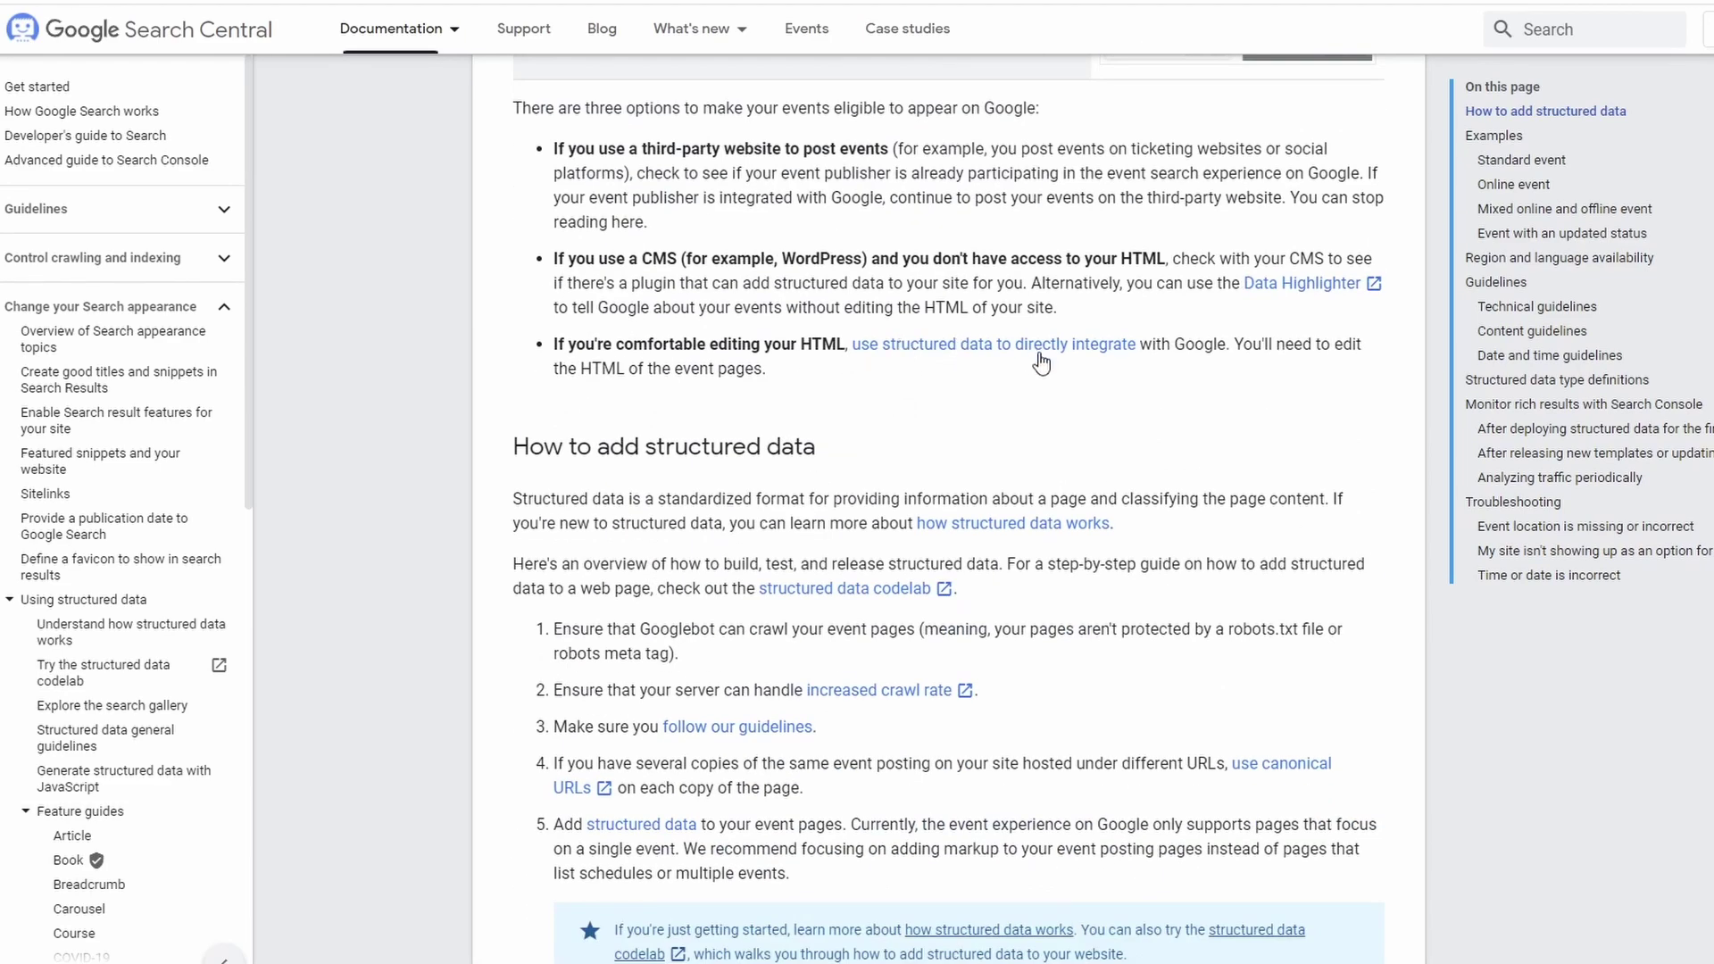
{"action": "scroll", "coordinate": [1085, 418], "scroll_direction": "down", "scroll_amount": 3}
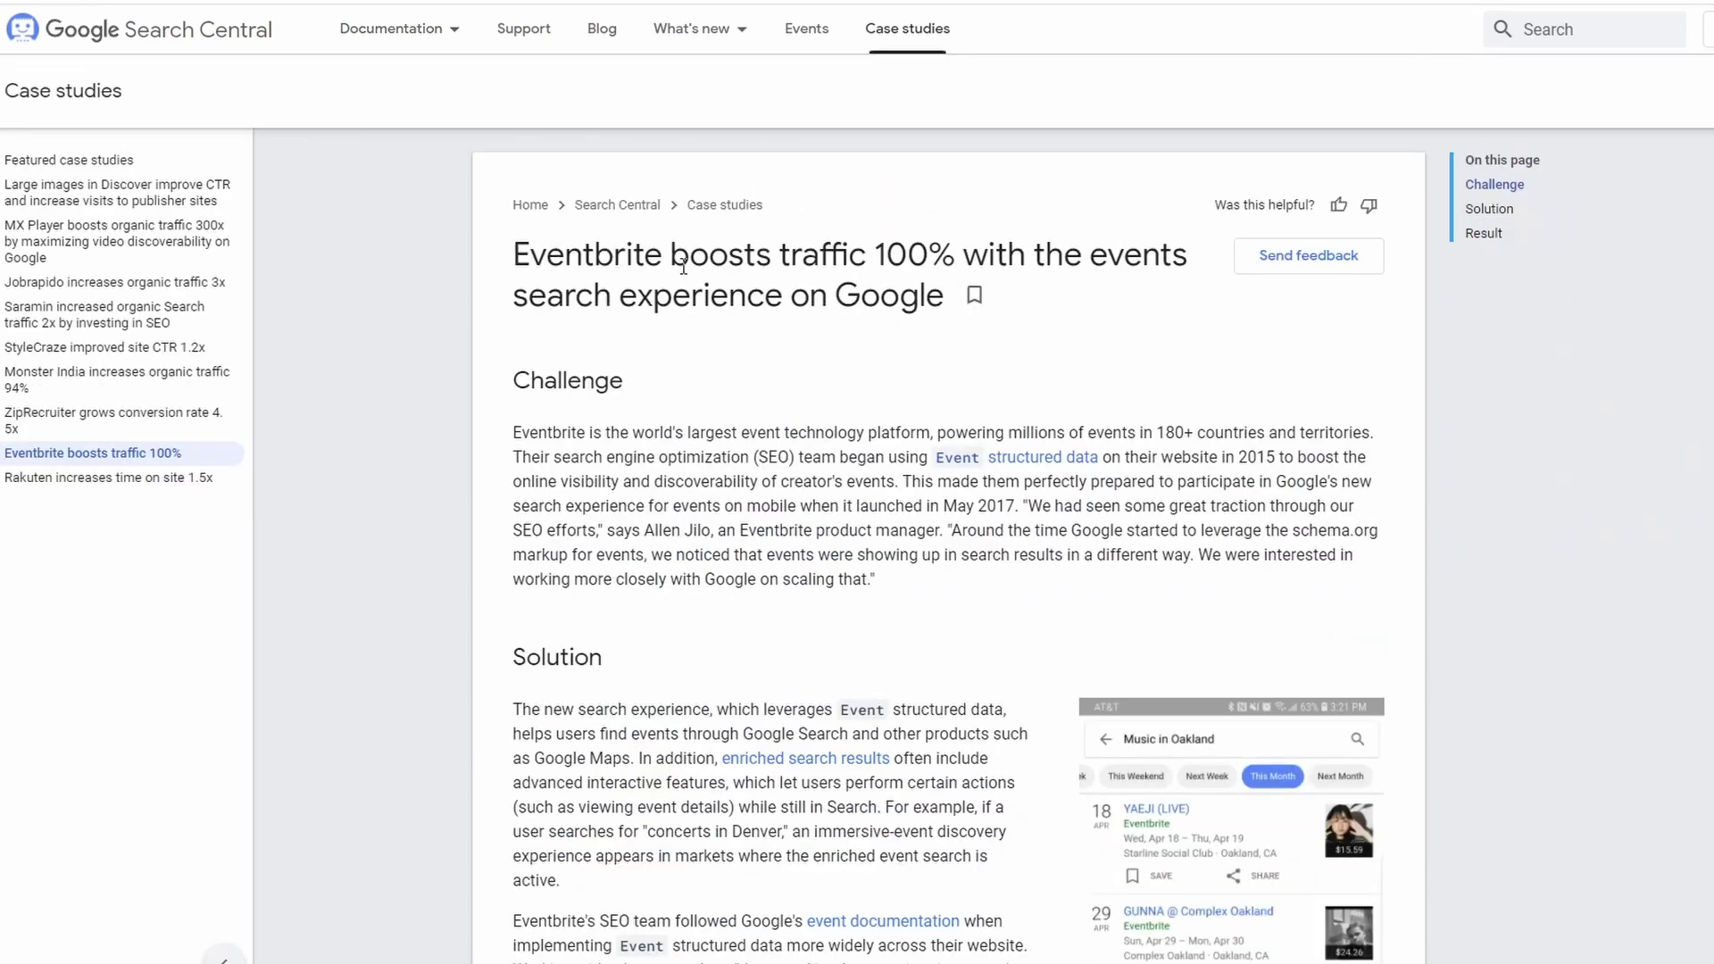
Read the Eventbrite case study, highlighting "Eventbrite boosts traffic 100%" in its heading and reviewing the challenge, solution and result sections
{"action": "left_click_drag", "start_coordinate": [546, 254], "coordinate": [953, 259]}
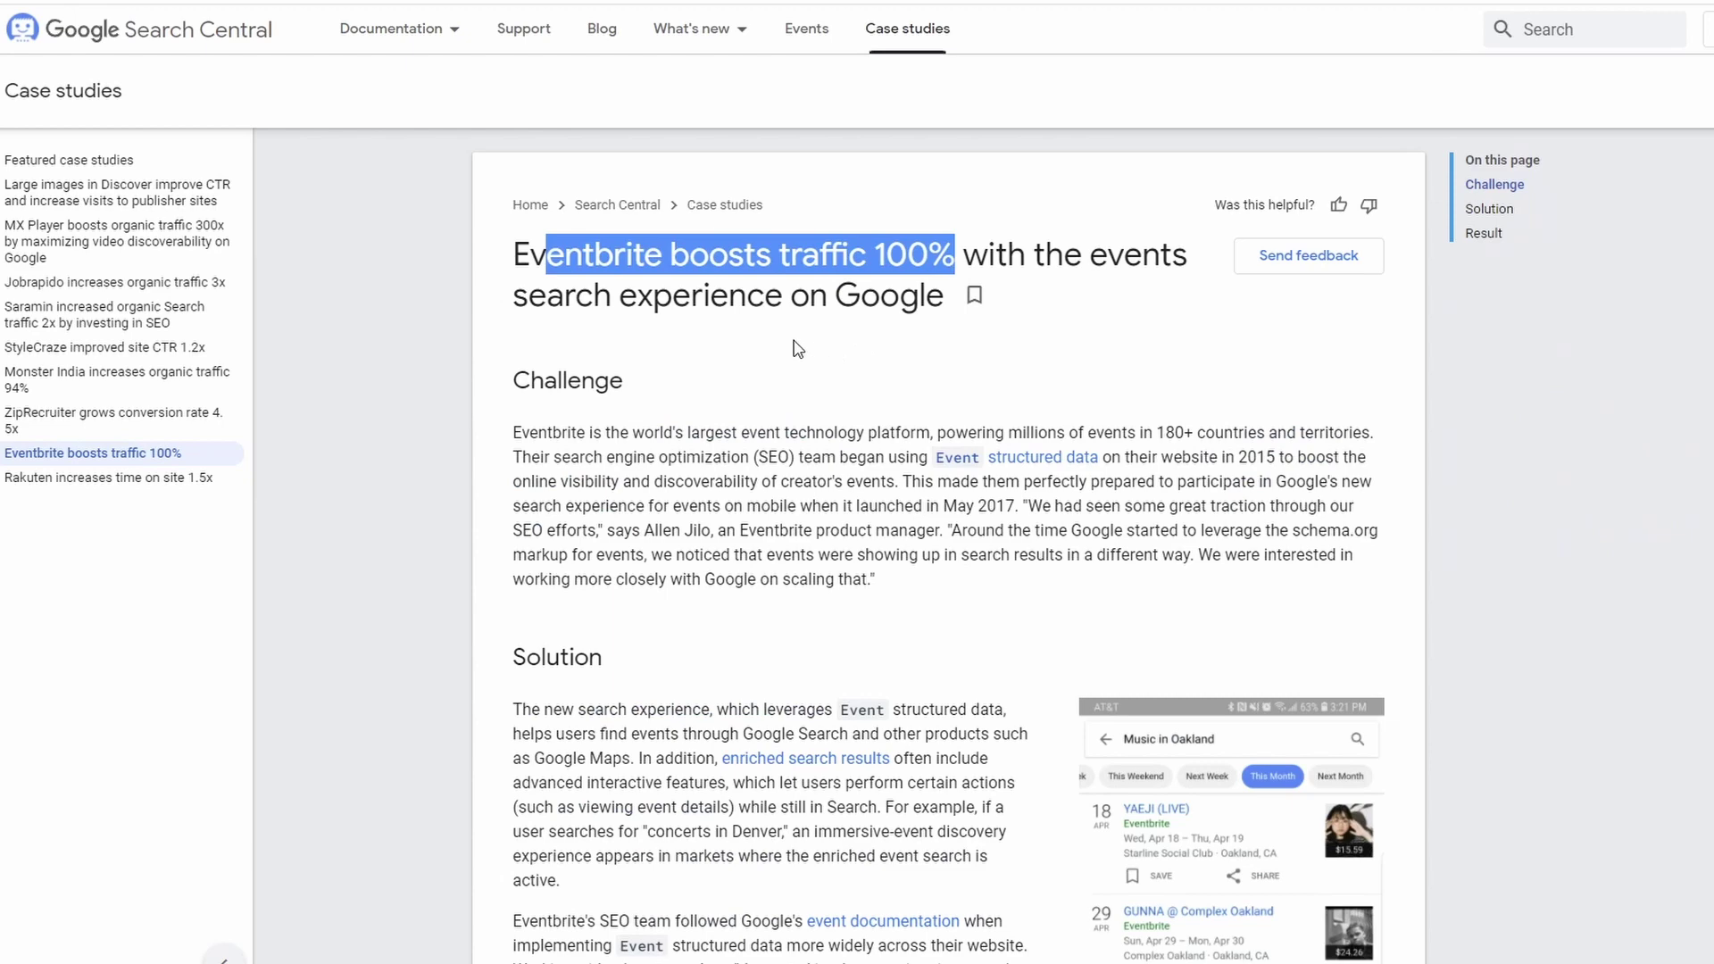
{"action": "scroll", "coordinate": [805, 349], "scroll_direction": "down", "scroll_amount": 2}
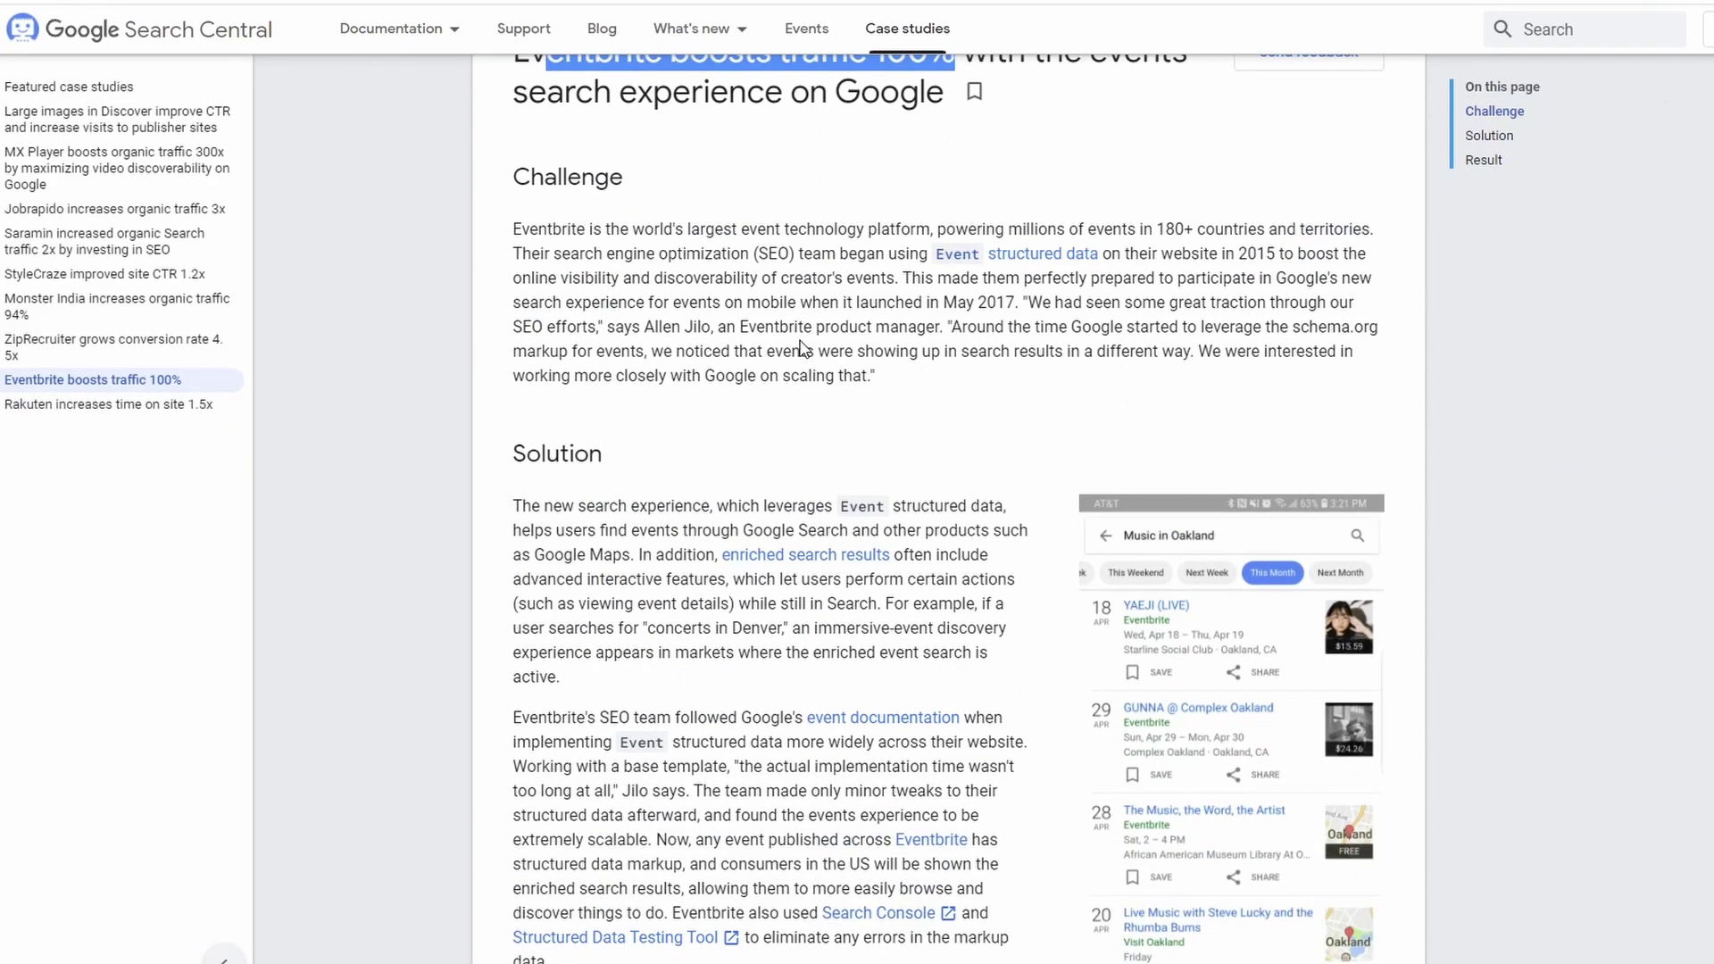
{"action": "scroll", "coordinate": [804, 349], "scroll_direction": "down", "scroll_amount": 5}
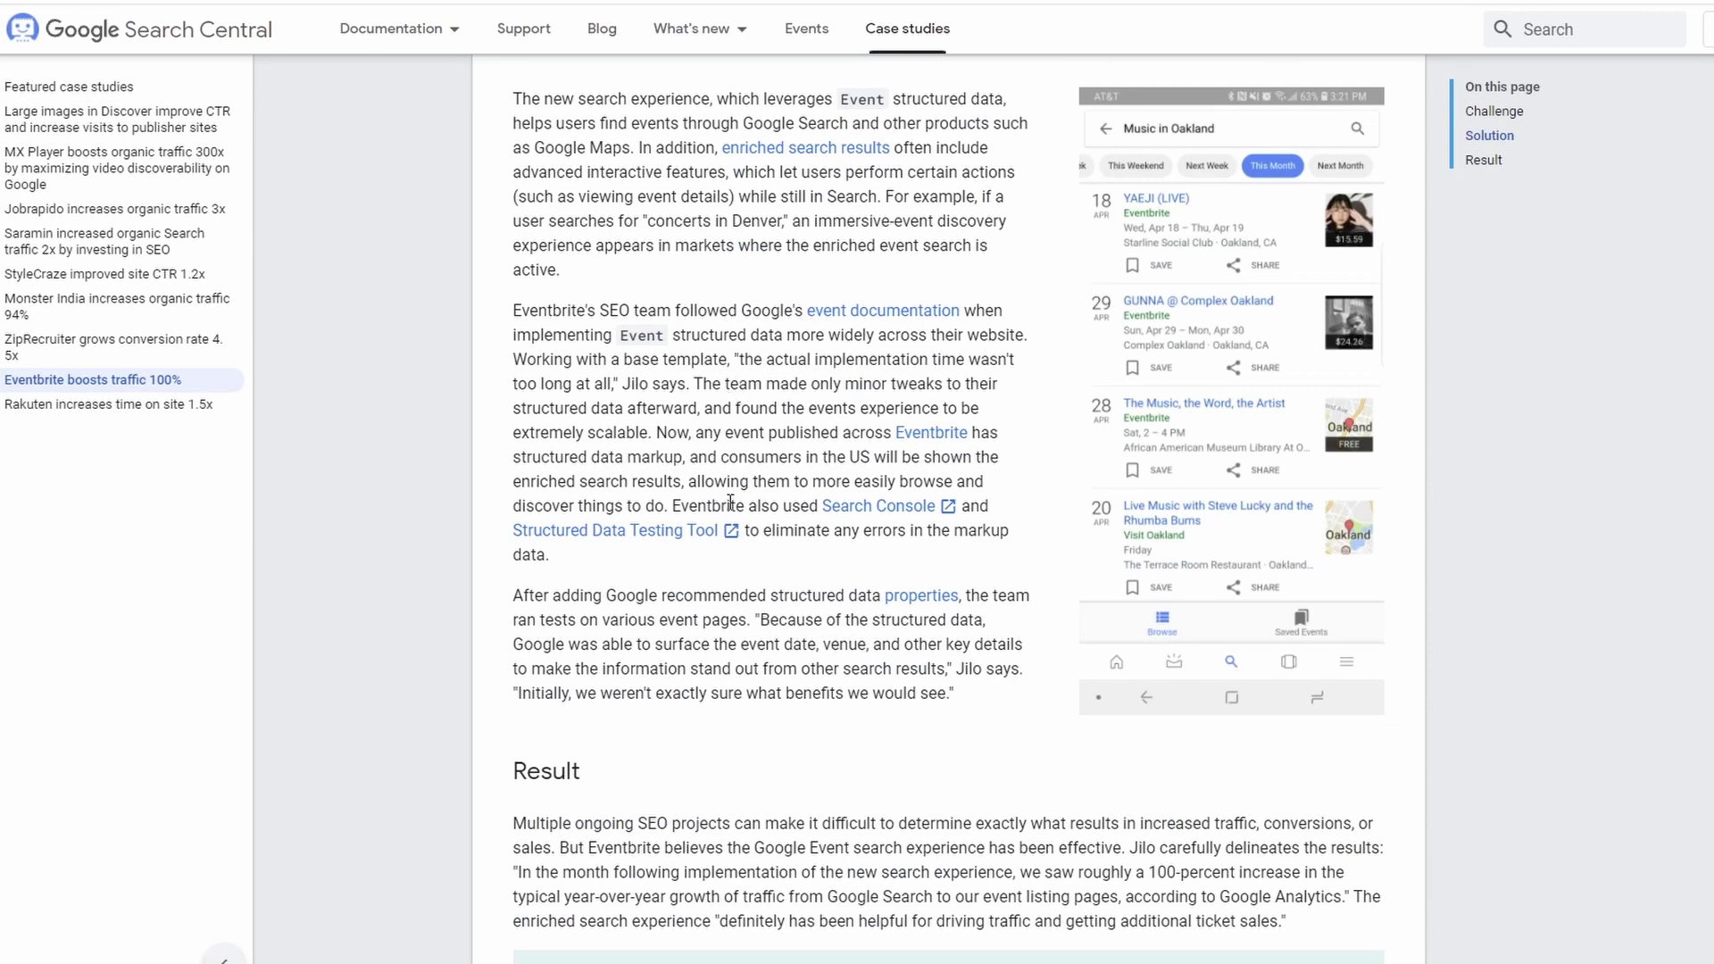
{"action": "scroll", "coordinate": [730, 503], "scroll_direction": "up", "scroll_amount": 6}
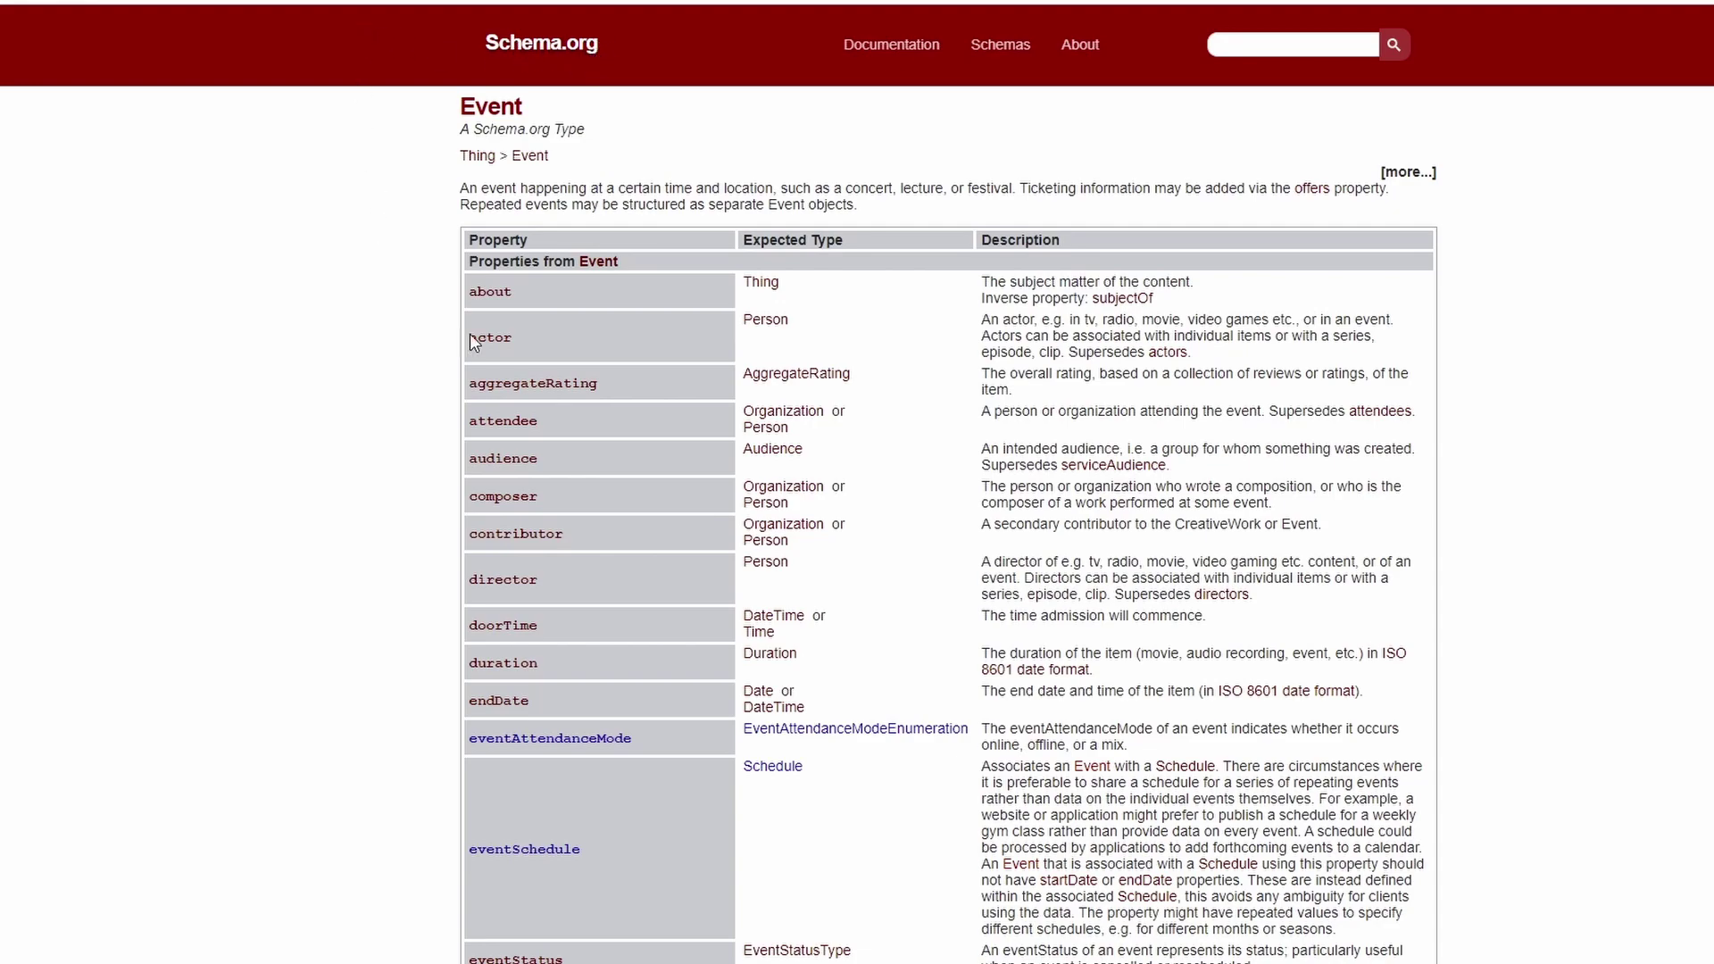
Switch to Schema.org and examine the list of properties for the Event type
{"action": "scroll", "coordinate": [835, 446], "scroll_direction": "down", "scroll_amount": 10}
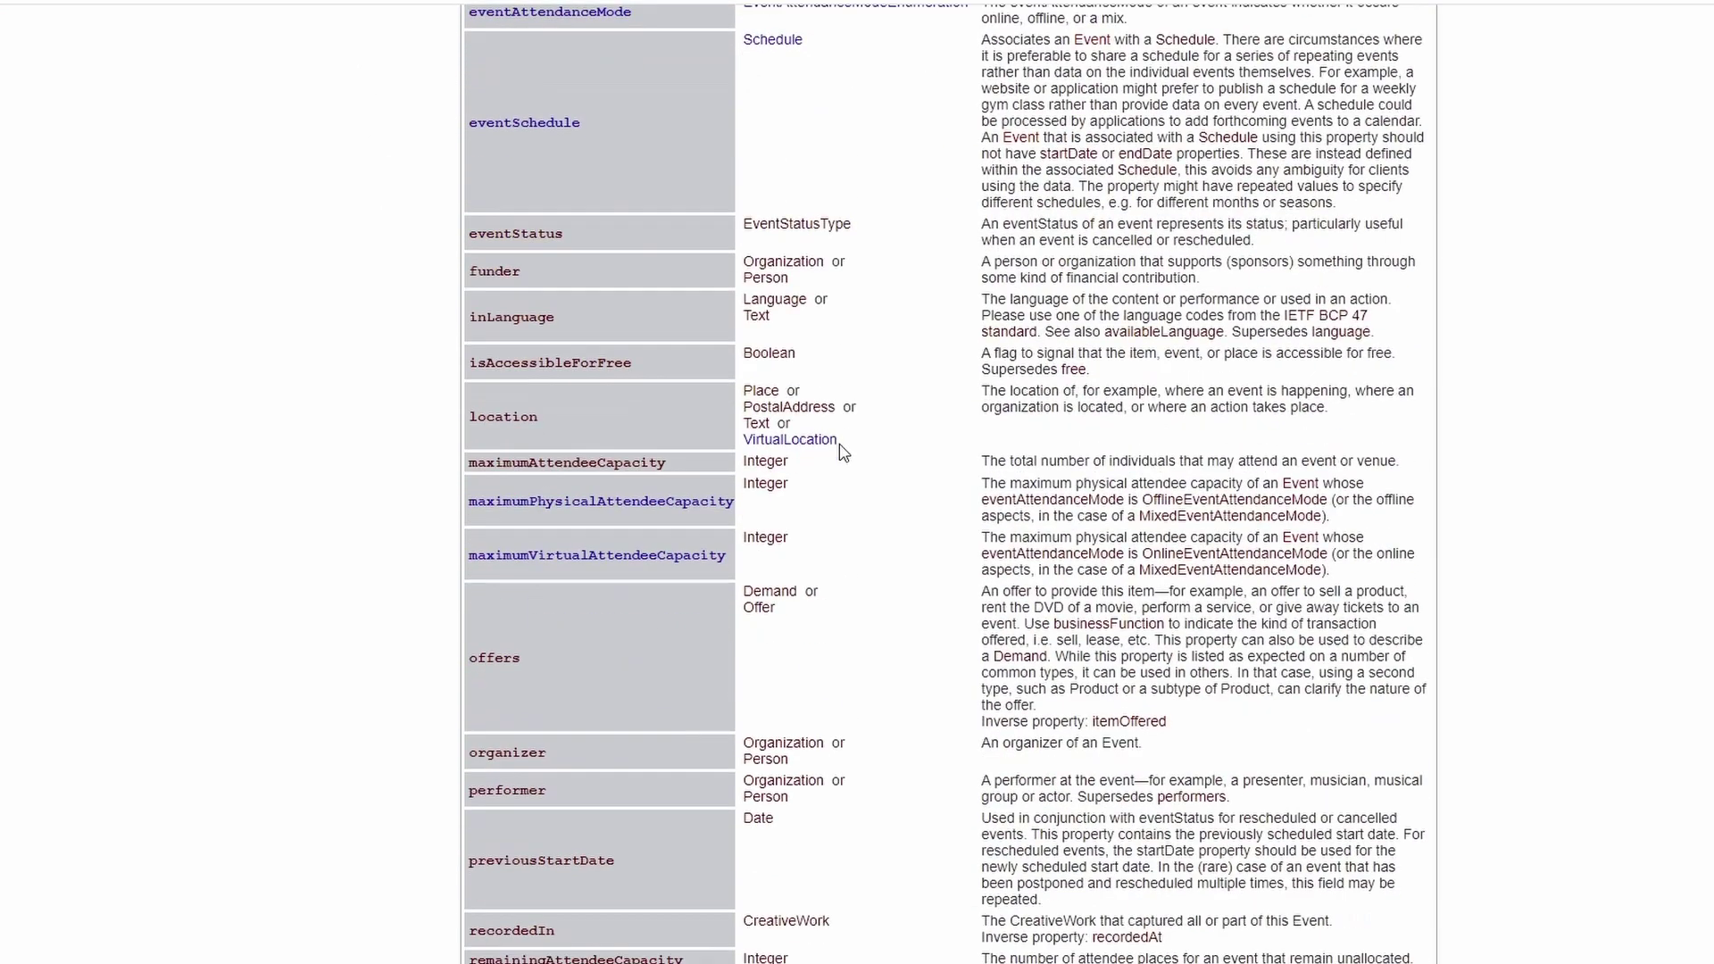
{"action": "scroll", "coordinate": [840, 445], "scroll_direction": "down", "scroll_amount": 8}
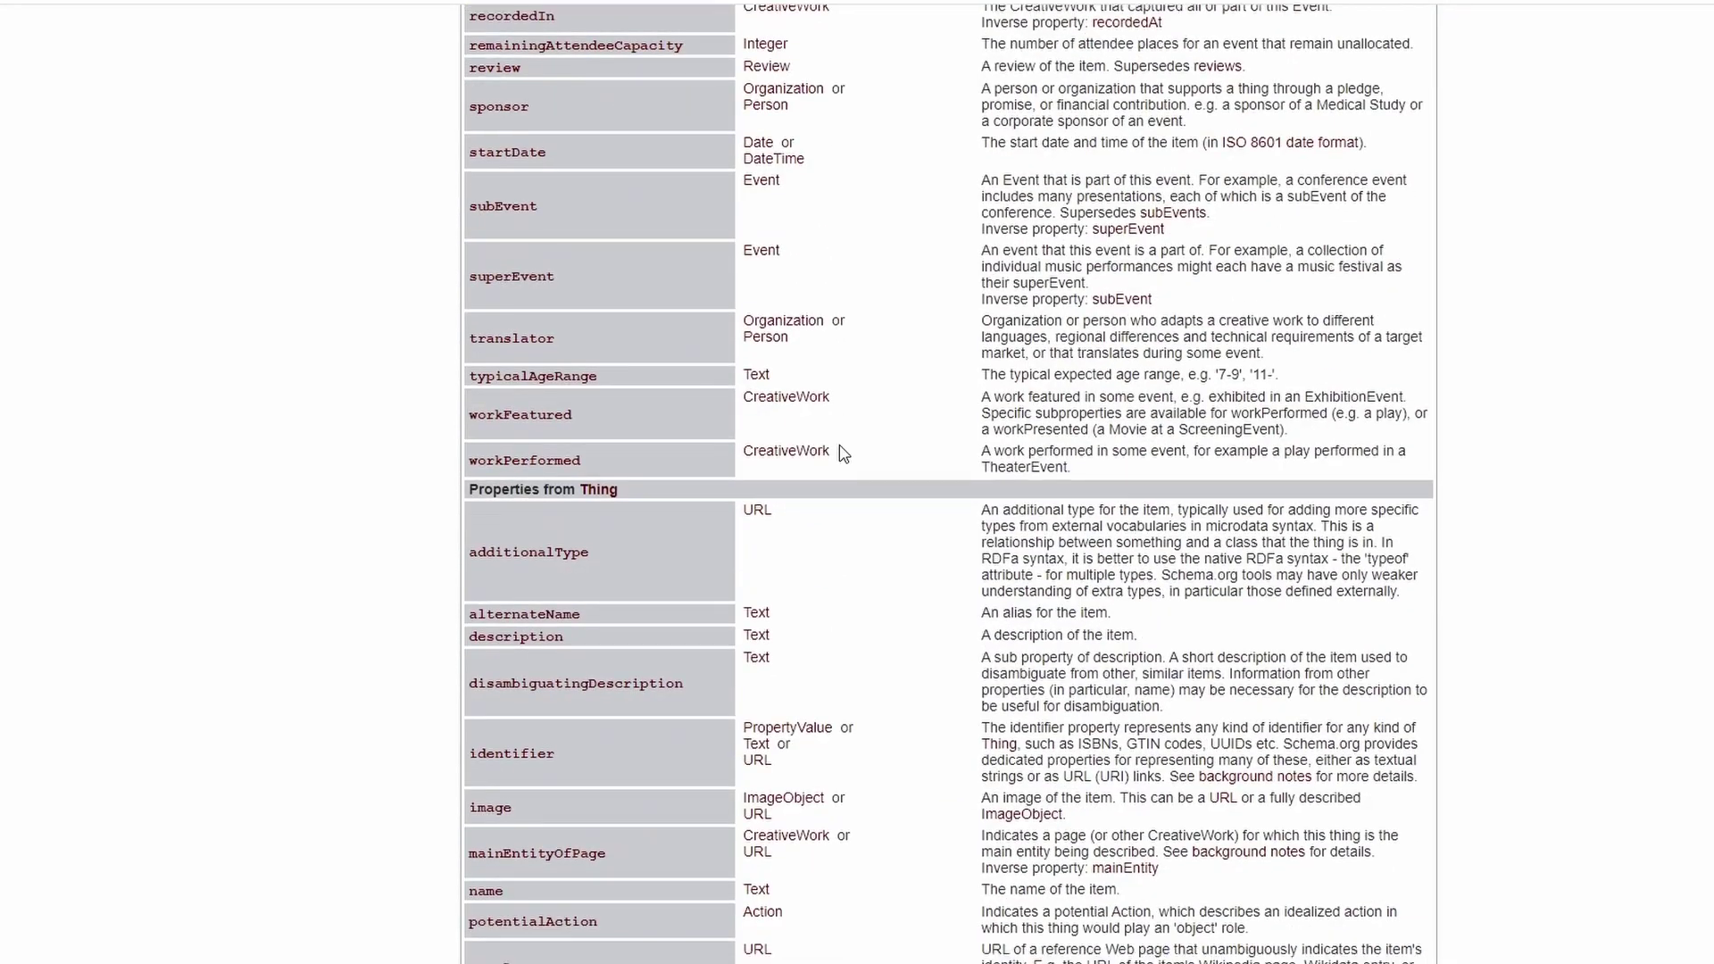
{"action": "scroll", "coordinate": [843, 453], "scroll_direction": "down", "scroll_amount": 3}
{"action": "scroll", "coordinate": [844, 453], "scroll_direction": "down", "scroll_amount": 3}
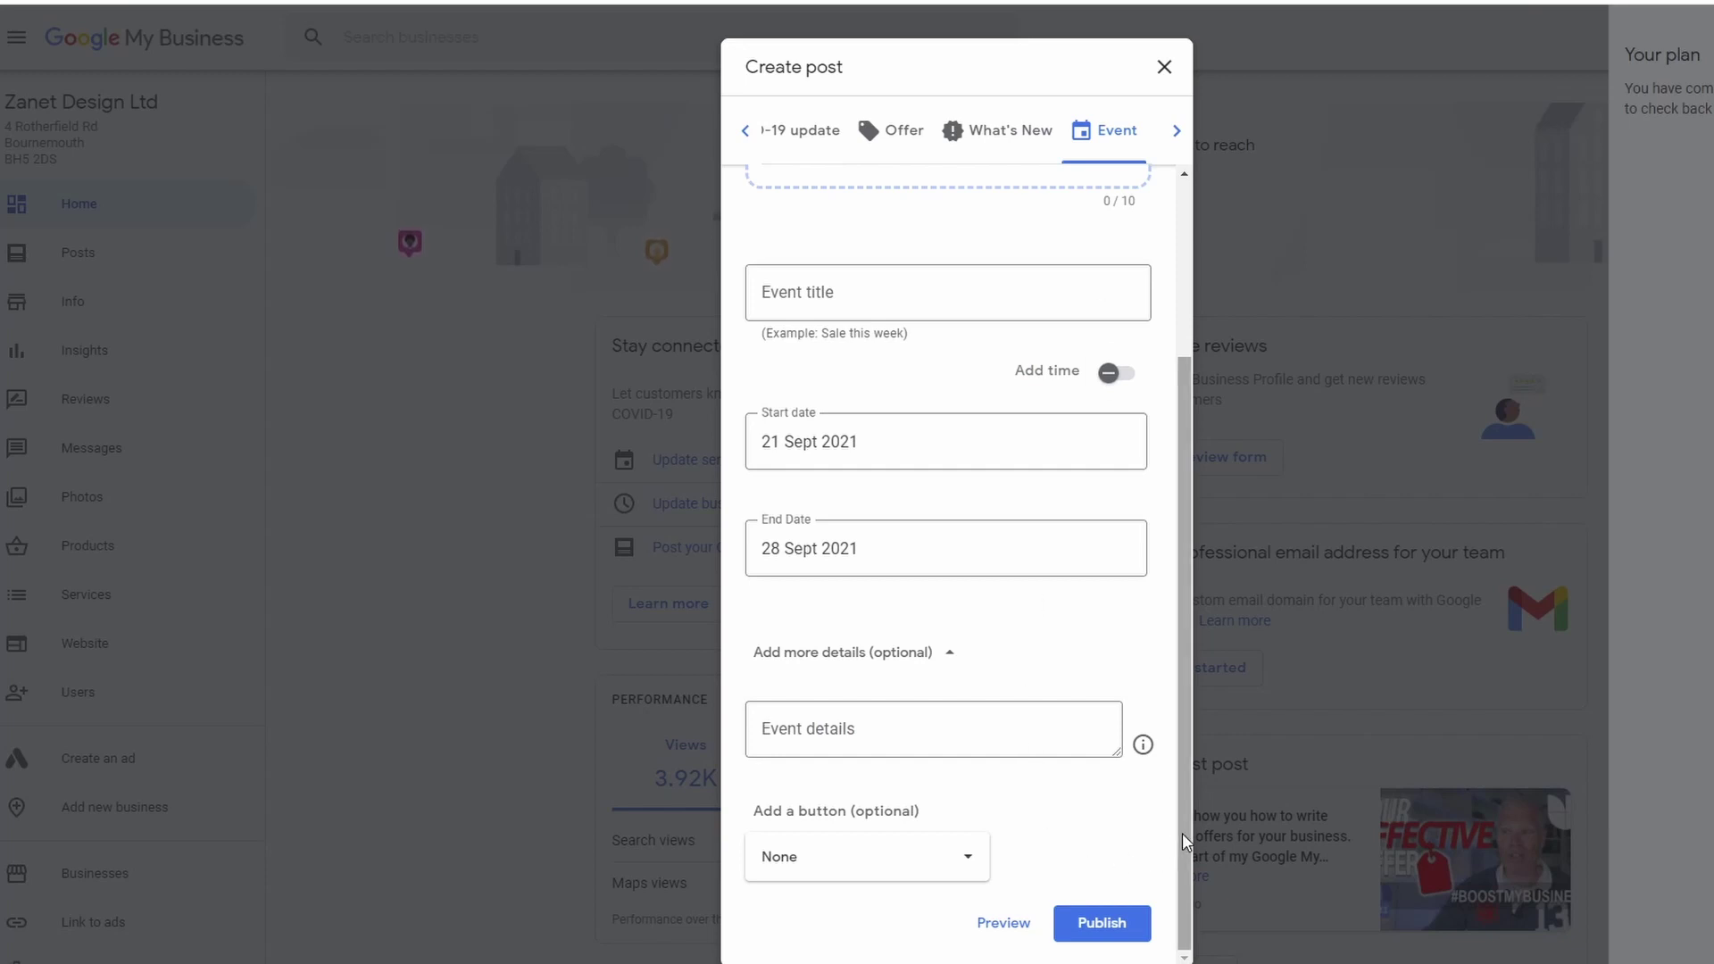
Switch to Google My Business and review the fields and post types available when creating an Event post
{"action": "left_click_drag", "start_coordinate": [1182, 833], "coordinate": [1180, 590]}
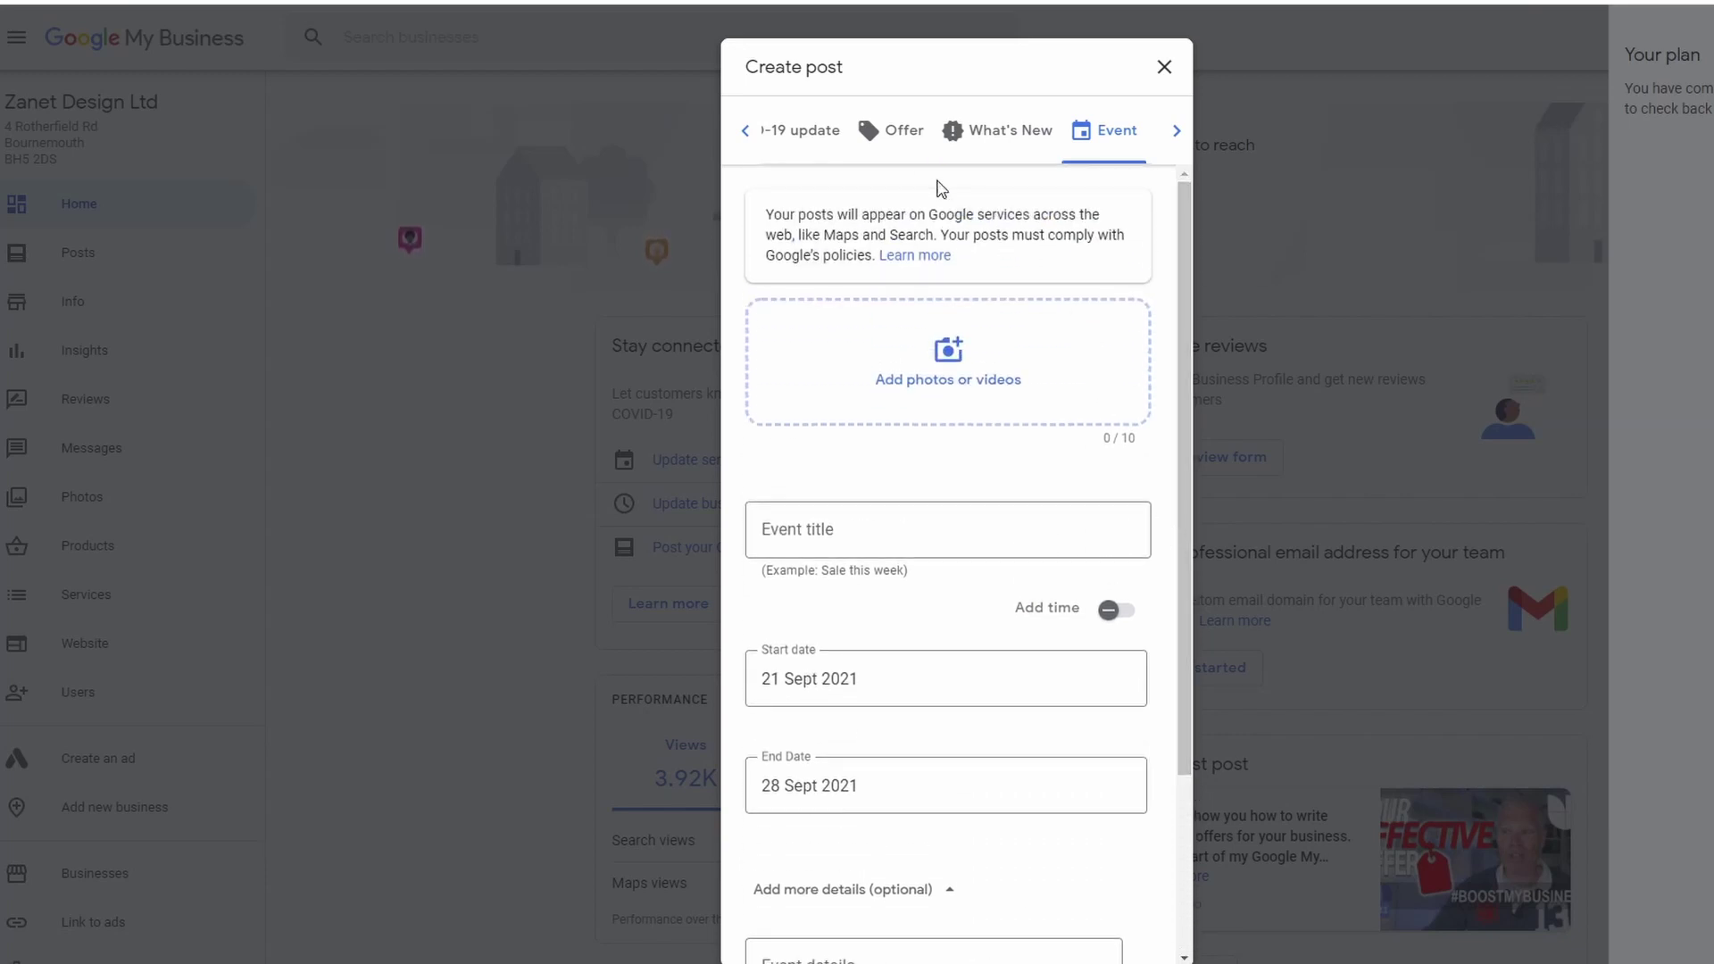
{"action": "left_click", "coordinate": [1177, 130]}
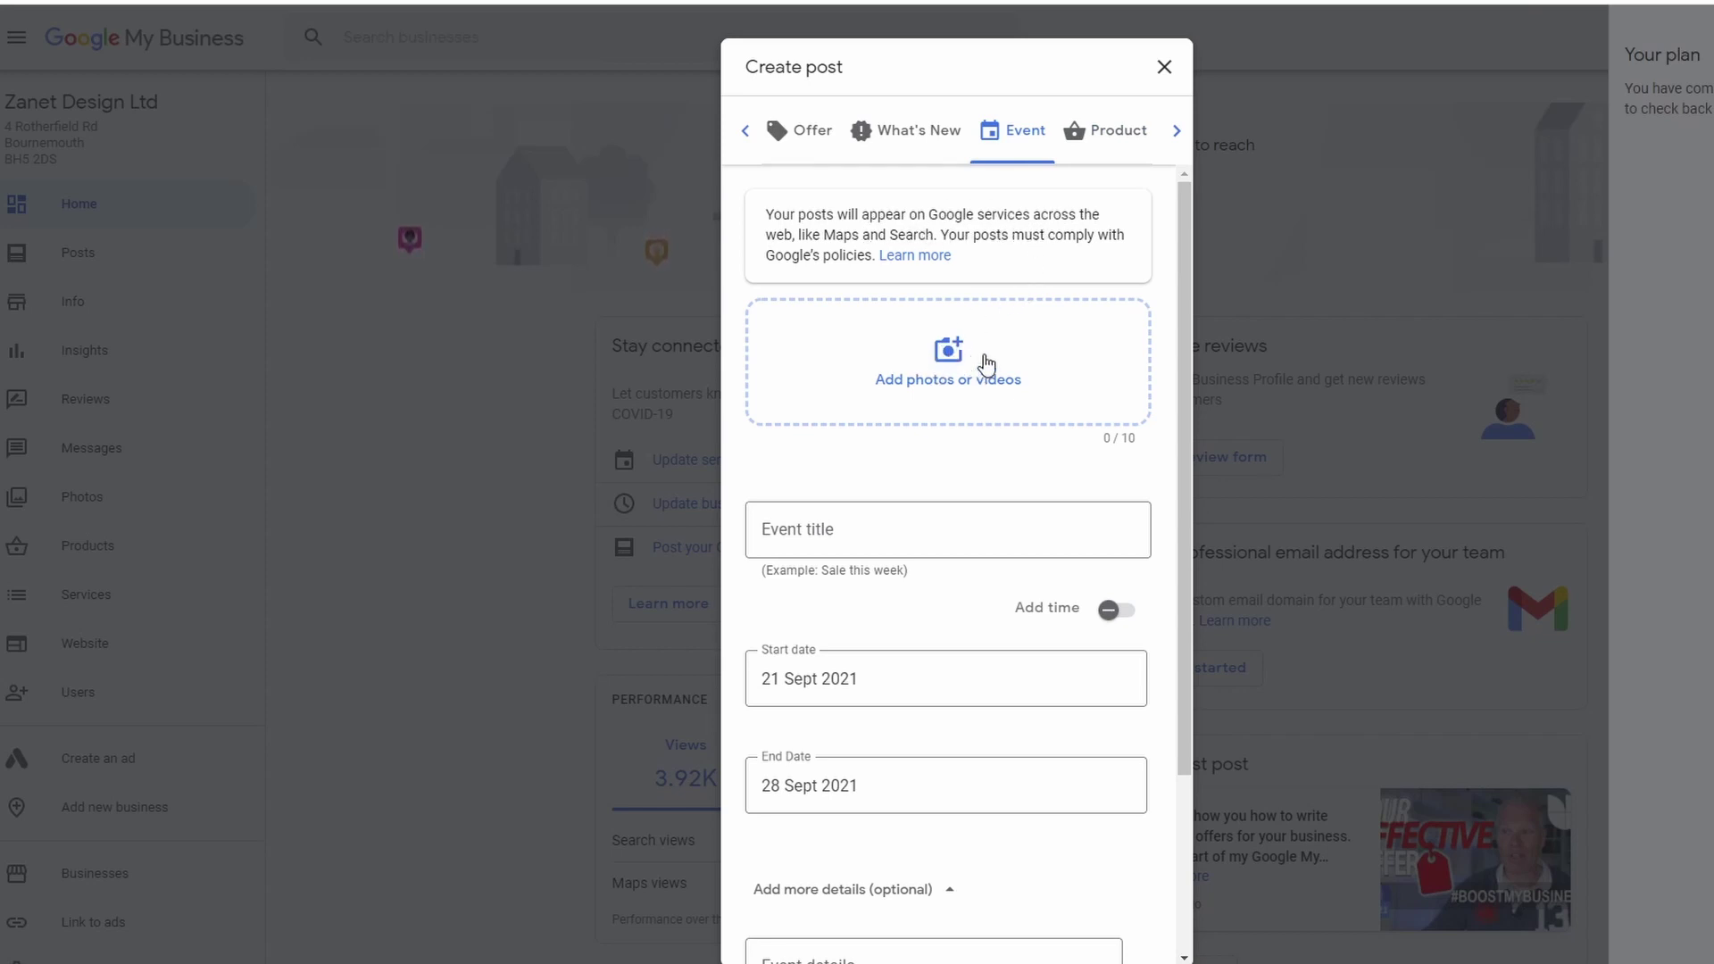
{"action": "scroll", "coordinate": [1009, 432], "scroll_direction": "down", "scroll_amount": 2}
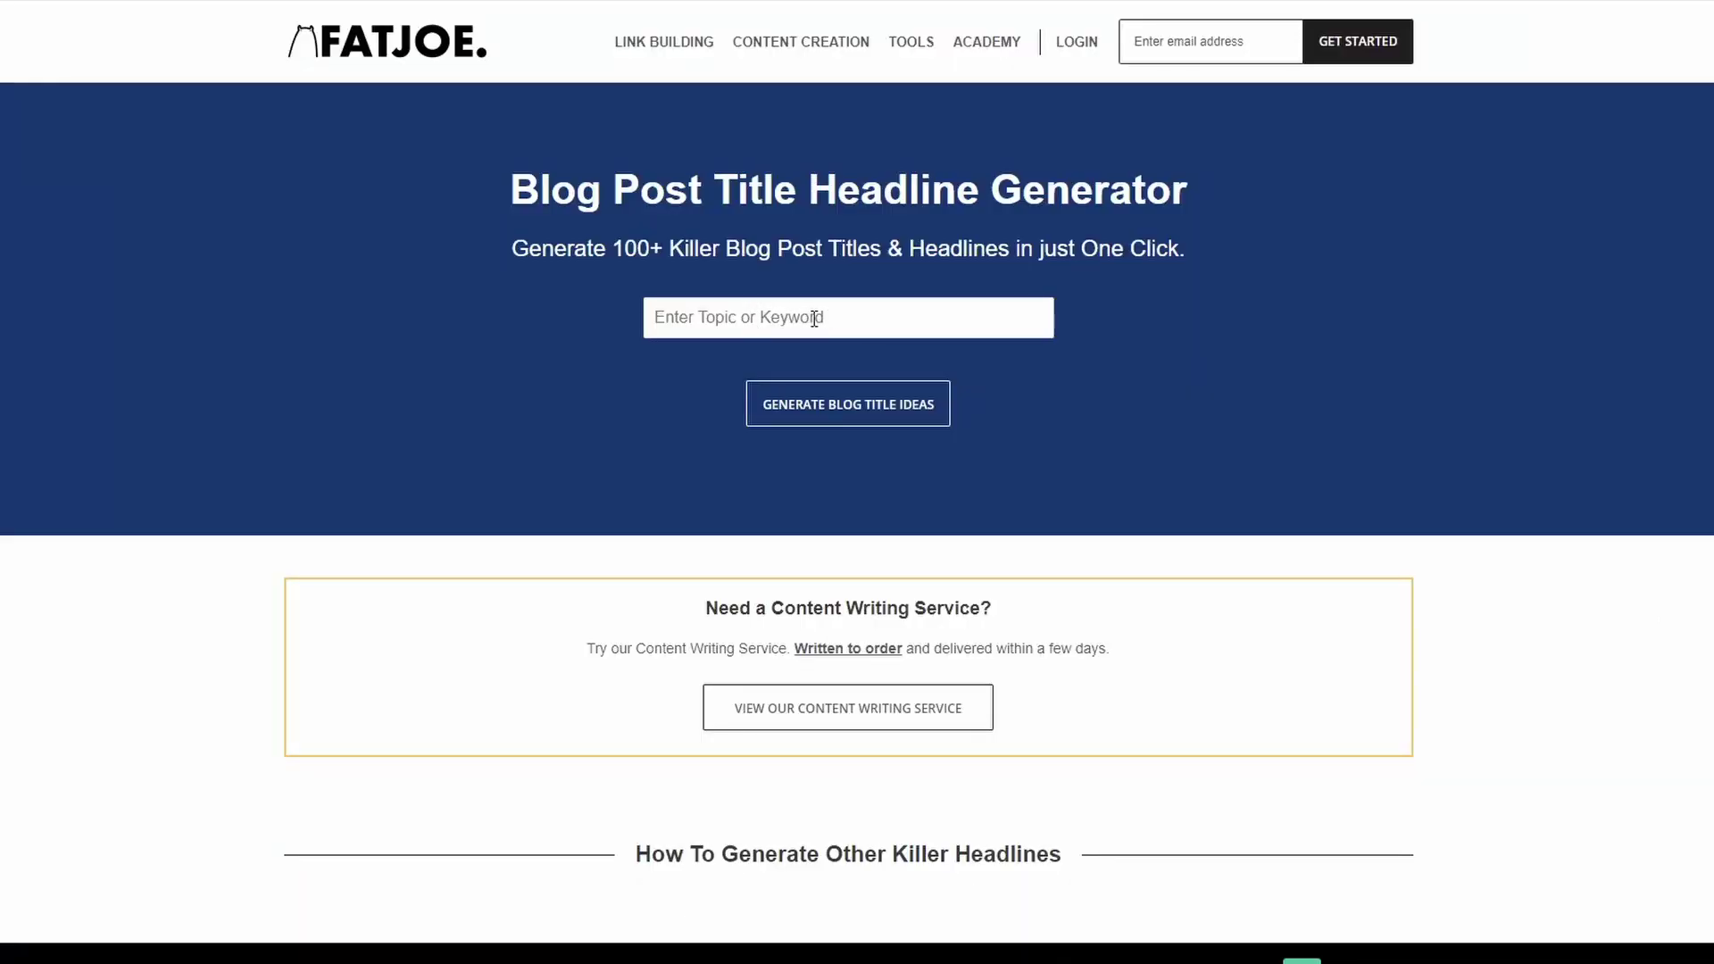
In the FATJOE headline generator, generate blog title ideas for "landscape gardener" and look over the suggested headlines
{"action": "left_click", "coordinate": [814, 318]}
{"action": "type", "text": "landscape gardener"}
{"action": "left_click", "coordinate": [840, 404]}
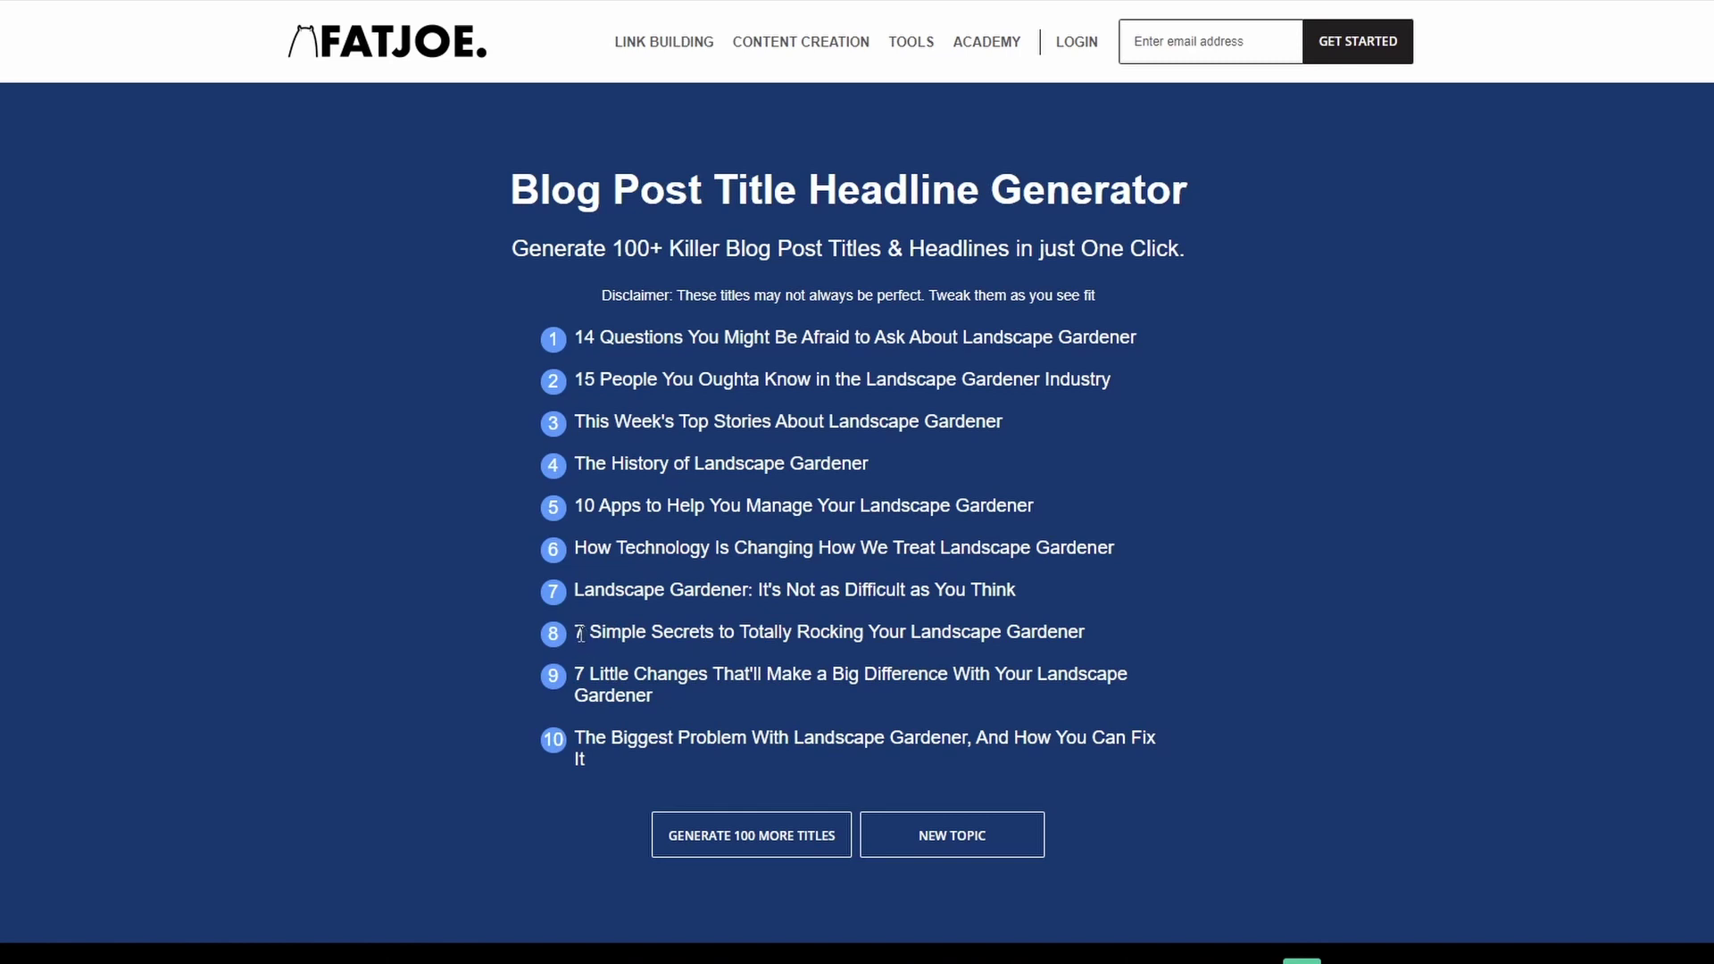
{"action": "left_click_drag", "start_coordinate": [579, 631], "coordinate": [720, 632]}
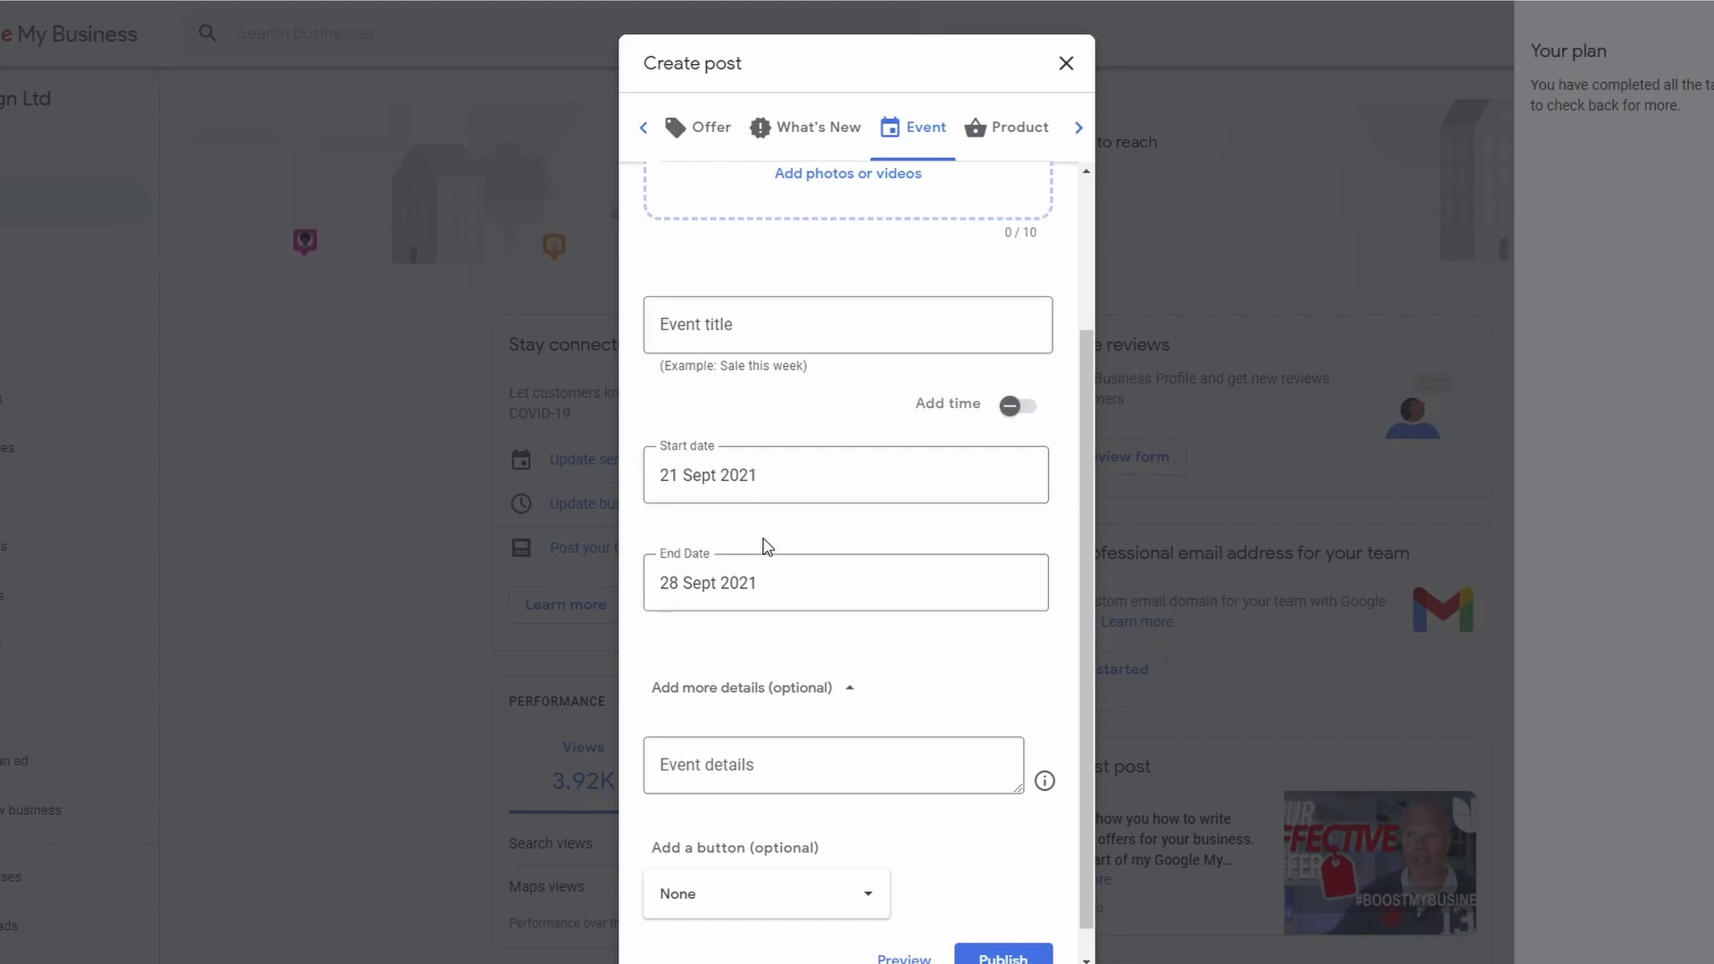
In the Google My Business Event post, enable start and end times, and collapse and re-expand the optional details section
{"action": "scroll", "coordinate": [766, 547], "scroll_direction": "down", "scroll_amount": 1}
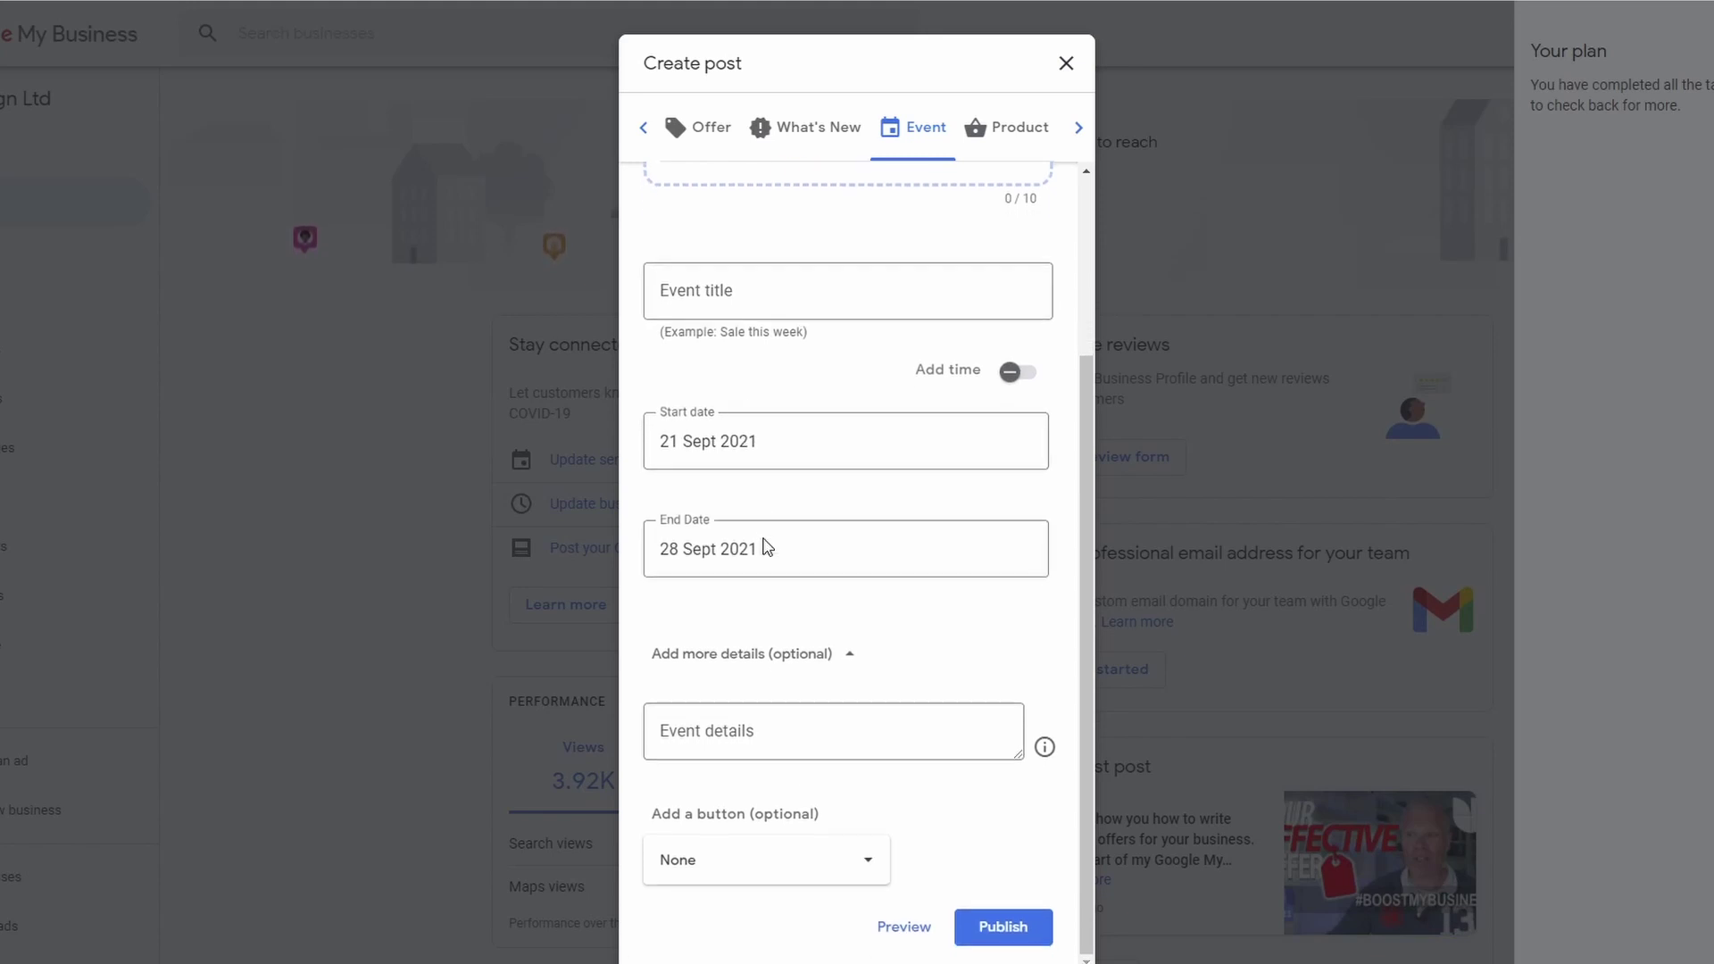
{"action": "left_click", "coordinate": [1019, 379]}
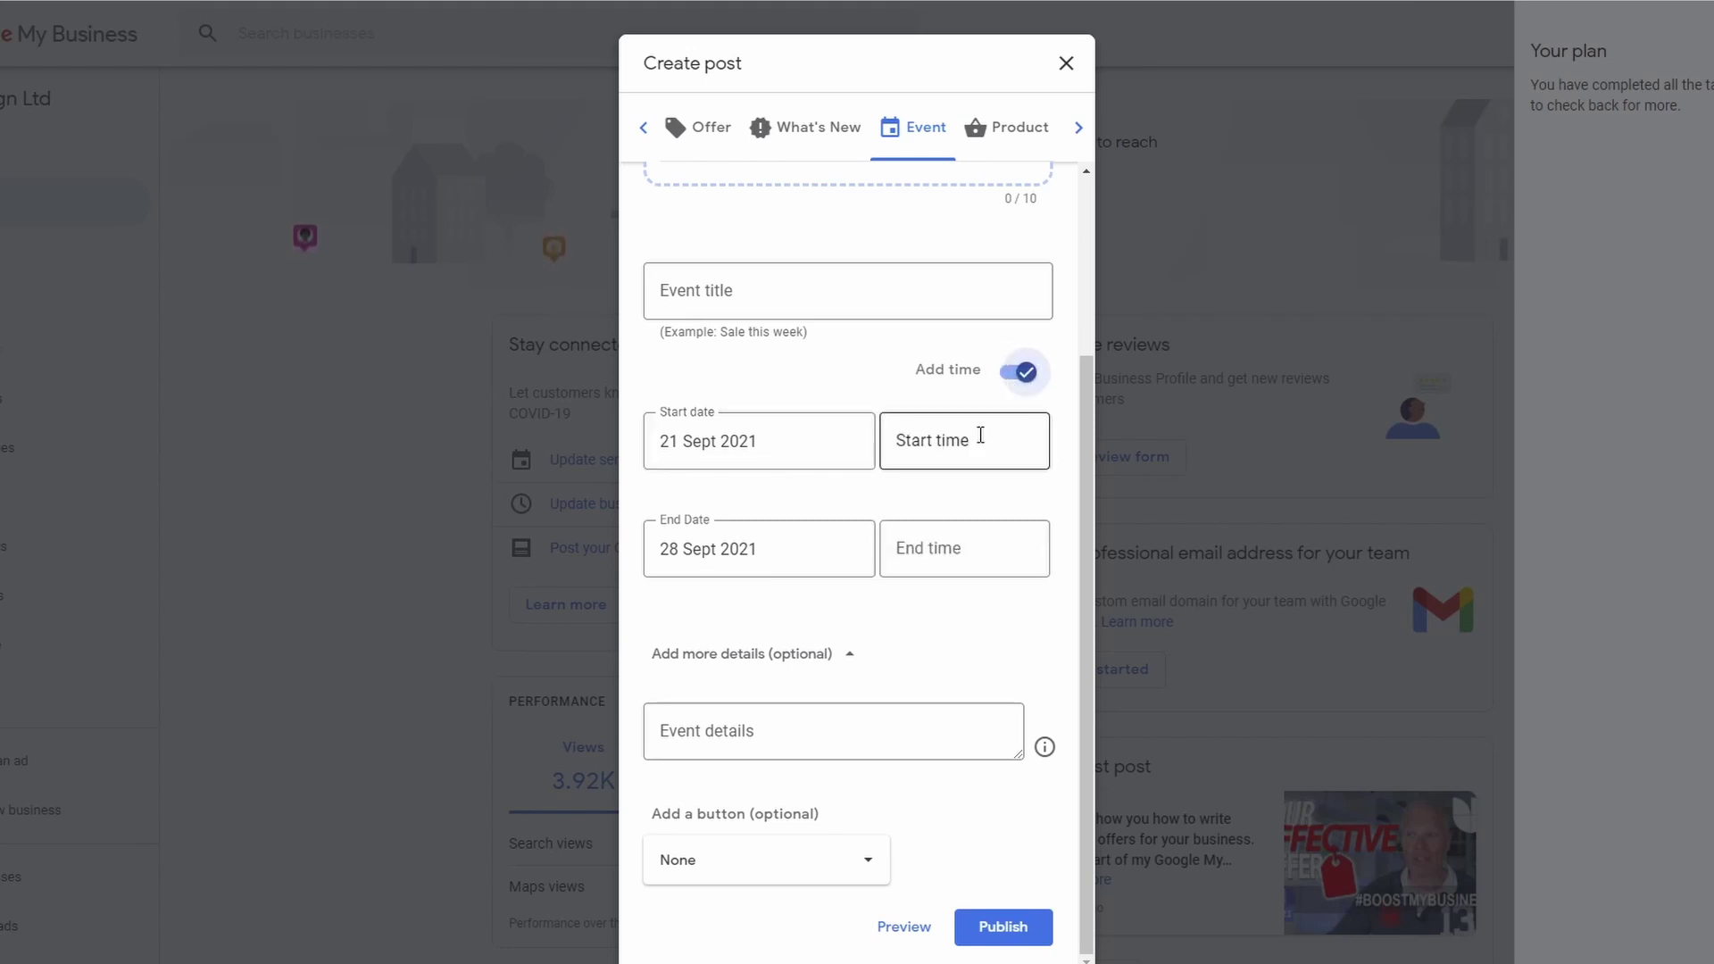
{"action": "left_click", "coordinate": [848, 657]}
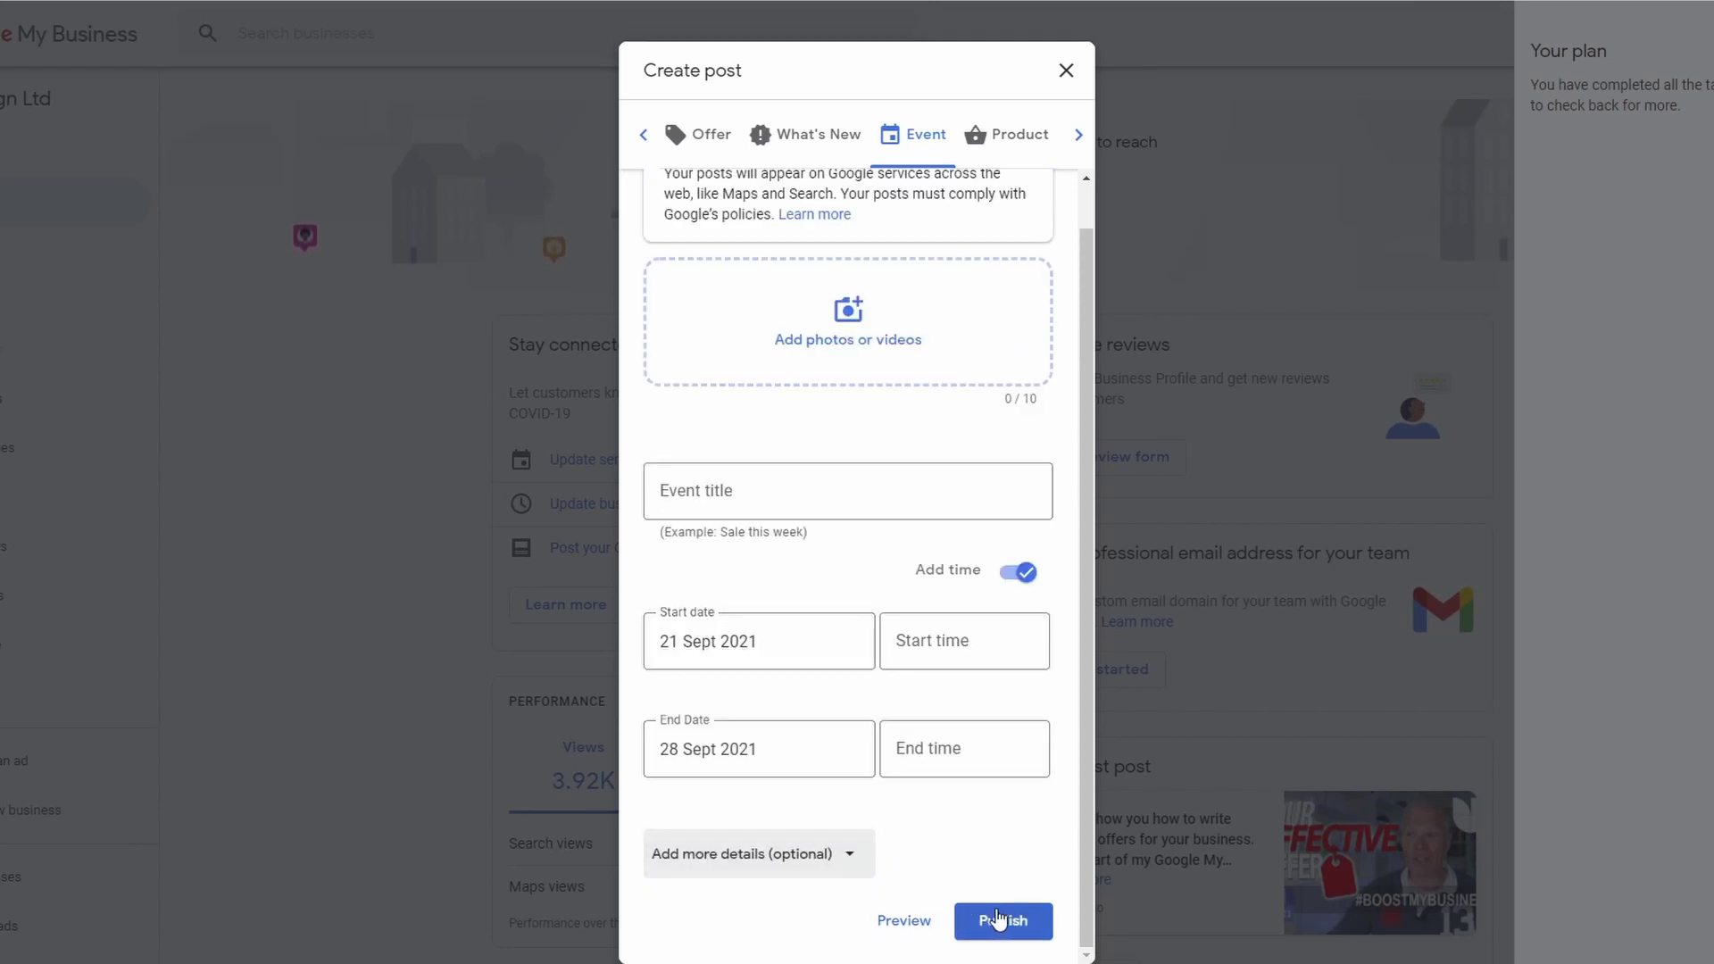
{"action": "left_click", "coordinate": [826, 854]}
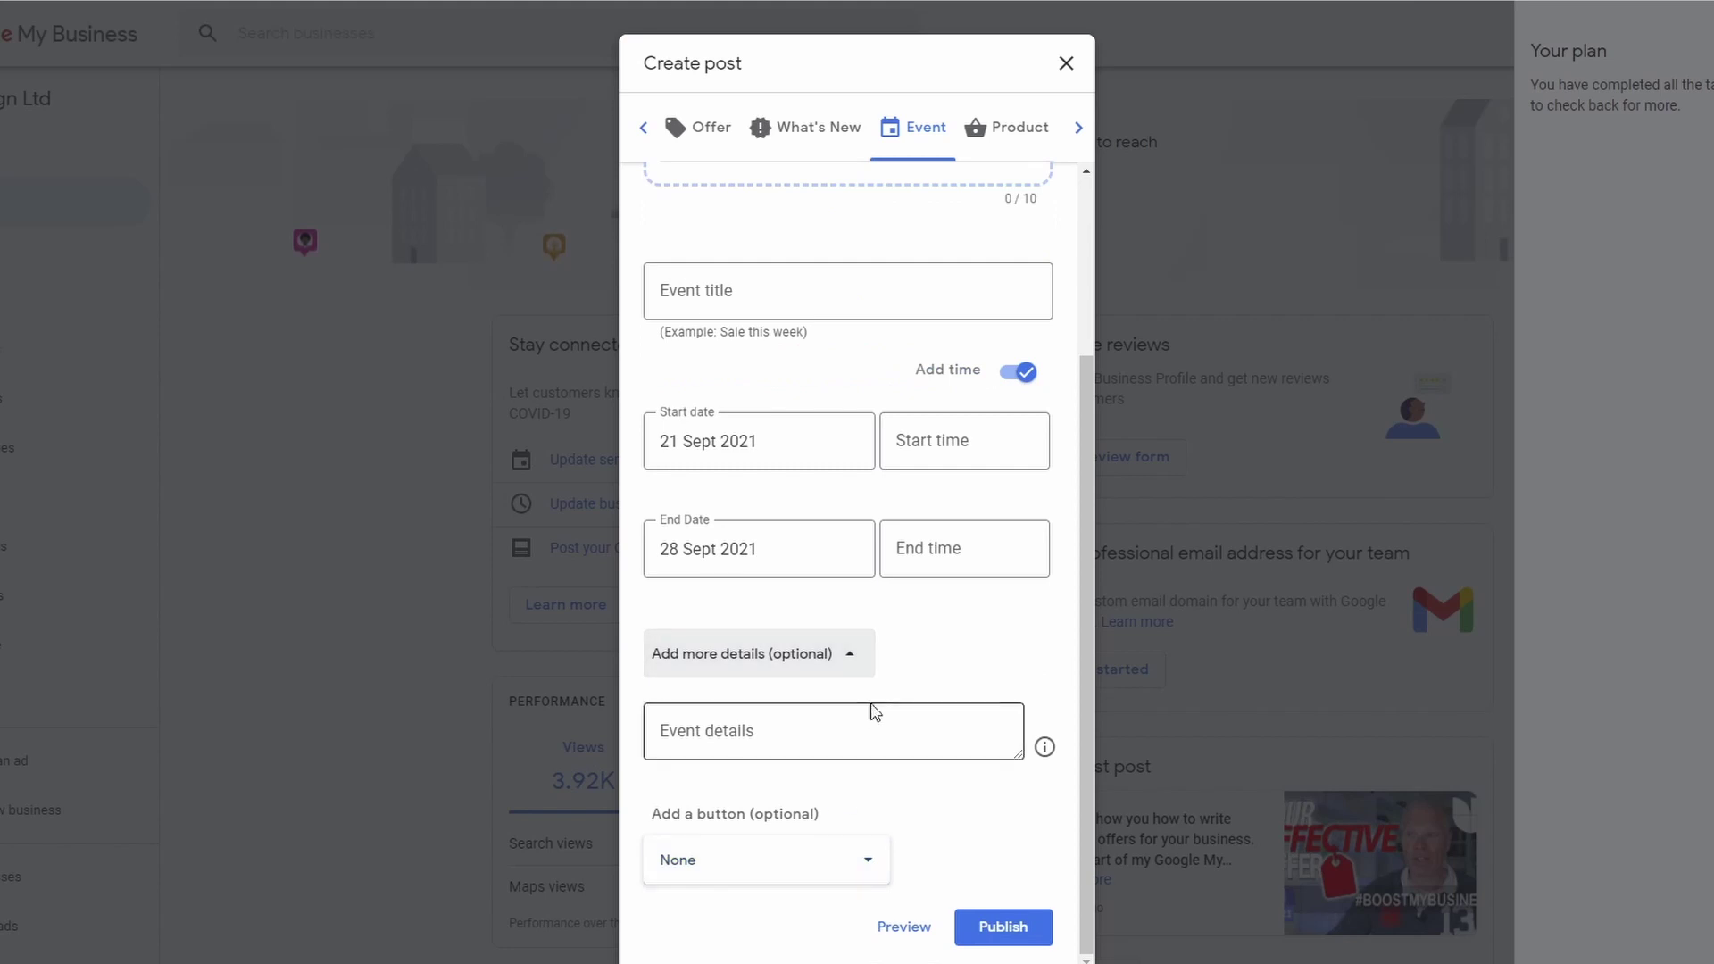
Enlarge the event details box and add a Call now button to the Event post
{"action": "left_click_drag", "start_coordinate": [1016, 752], "coordinate": [1043, 900]}
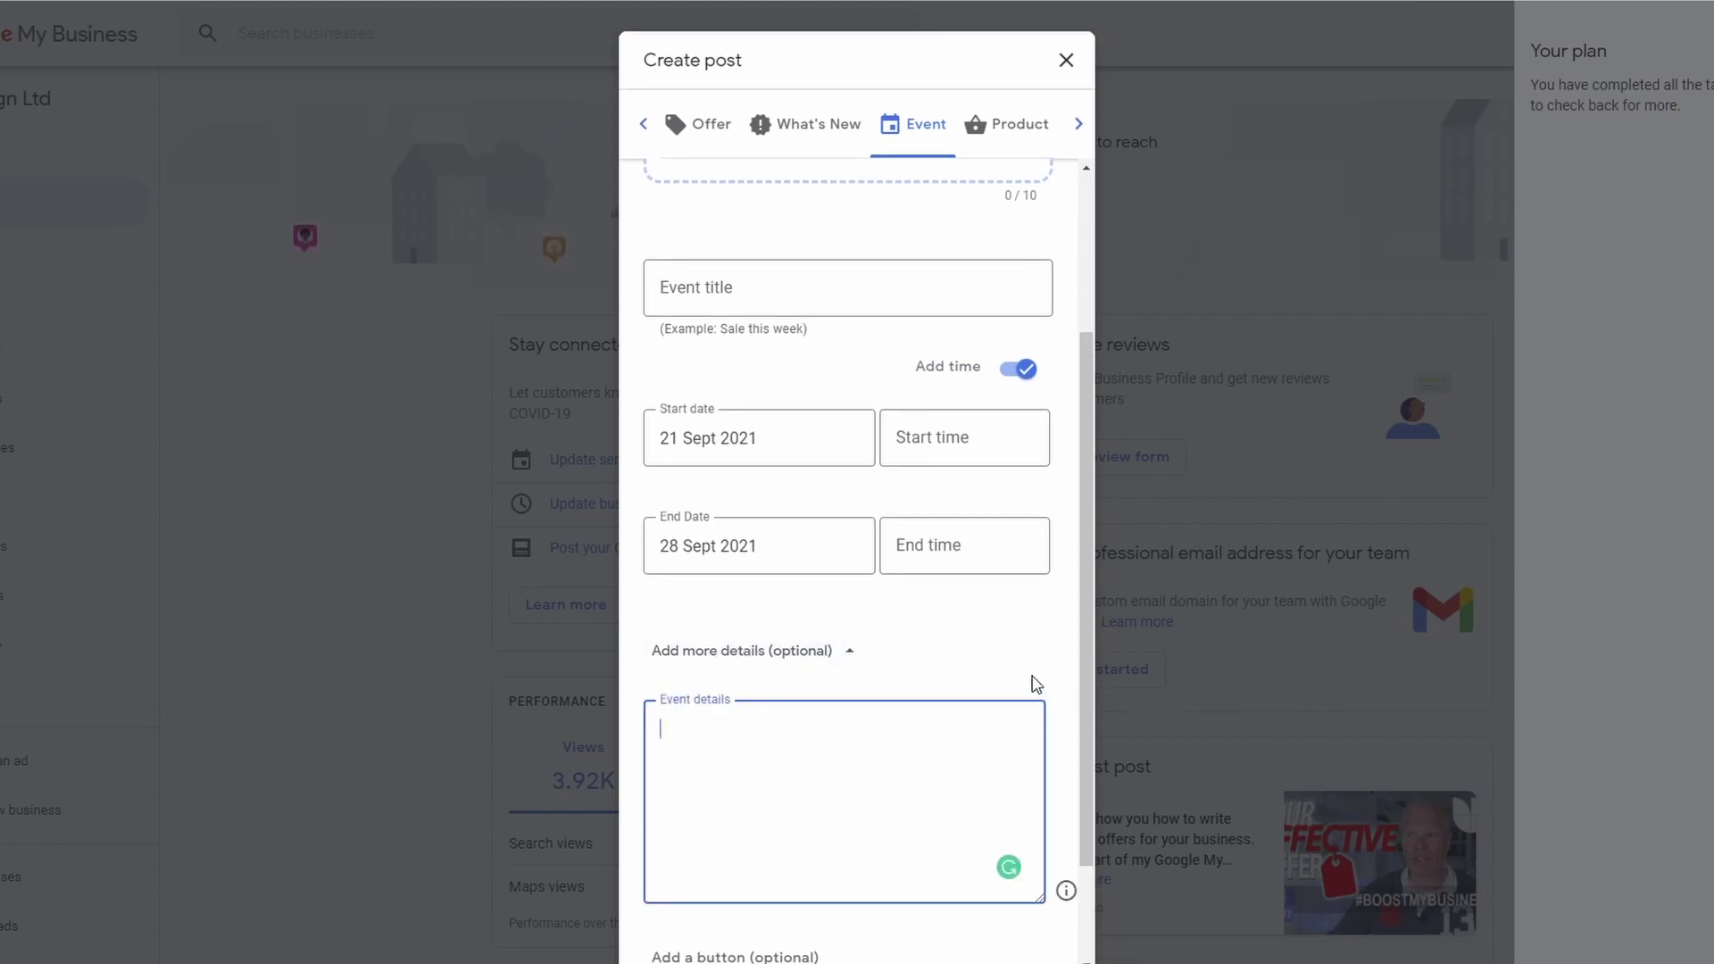
{"action": "left_click_drag", "start_coordinate": [1088, 708], "coordinate": [1085, 873]}
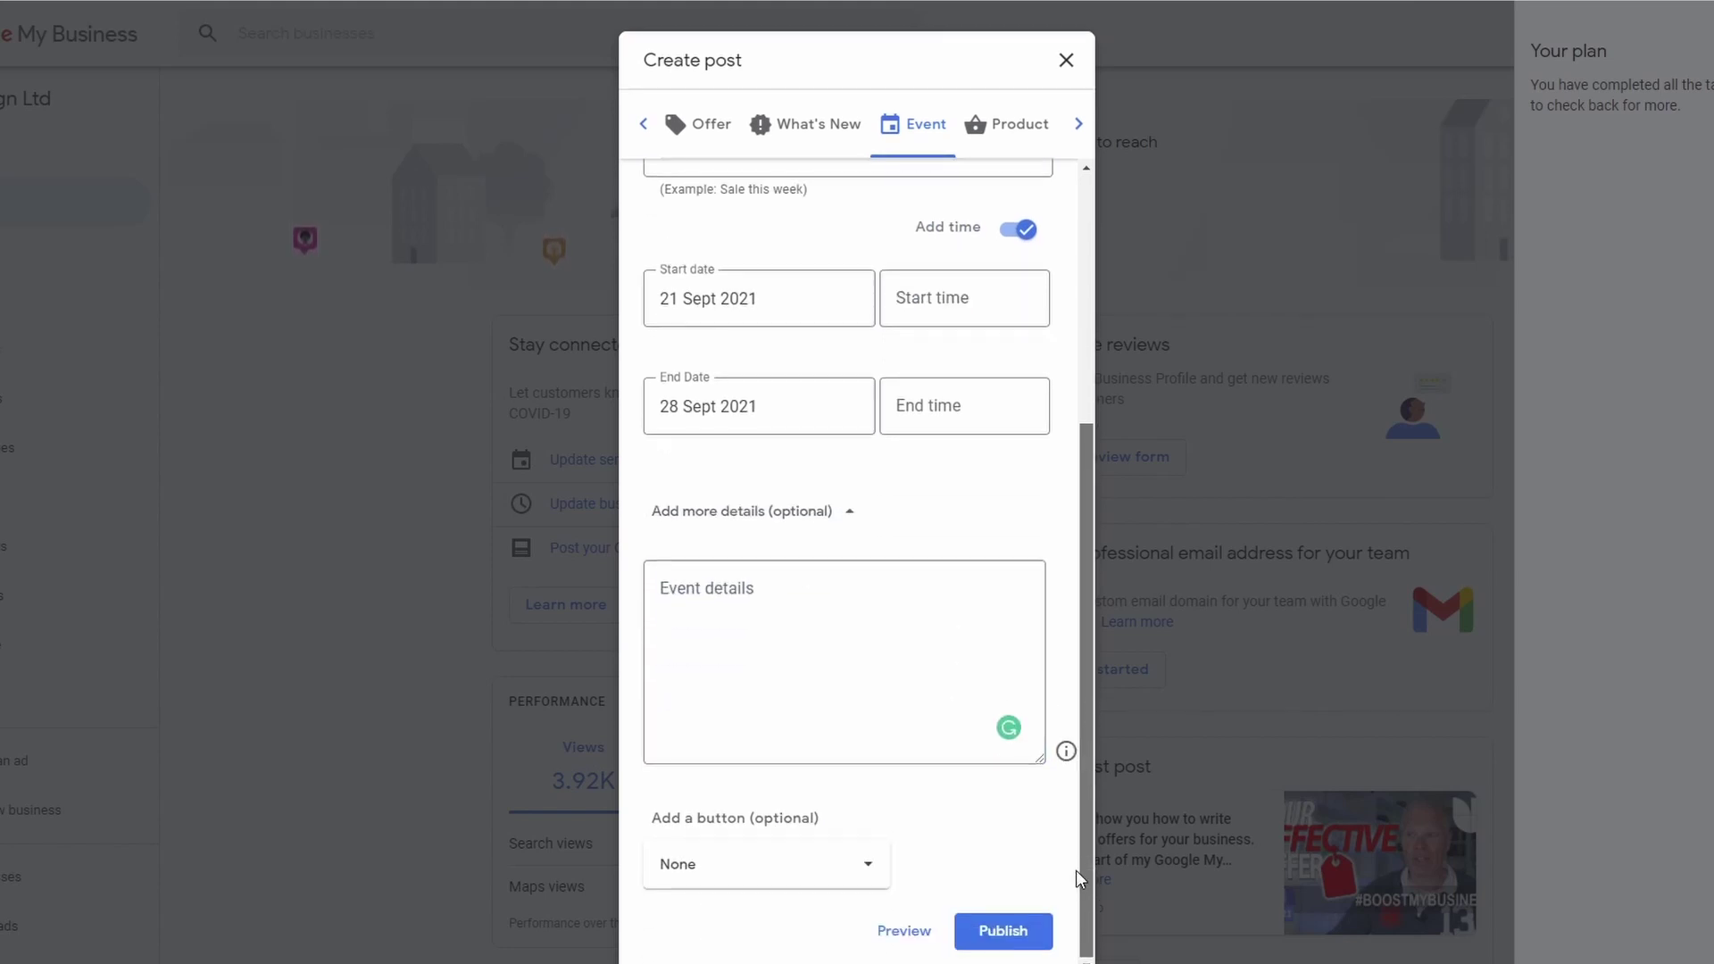
{"action": "left_click", "coordinate": [865, 868]}
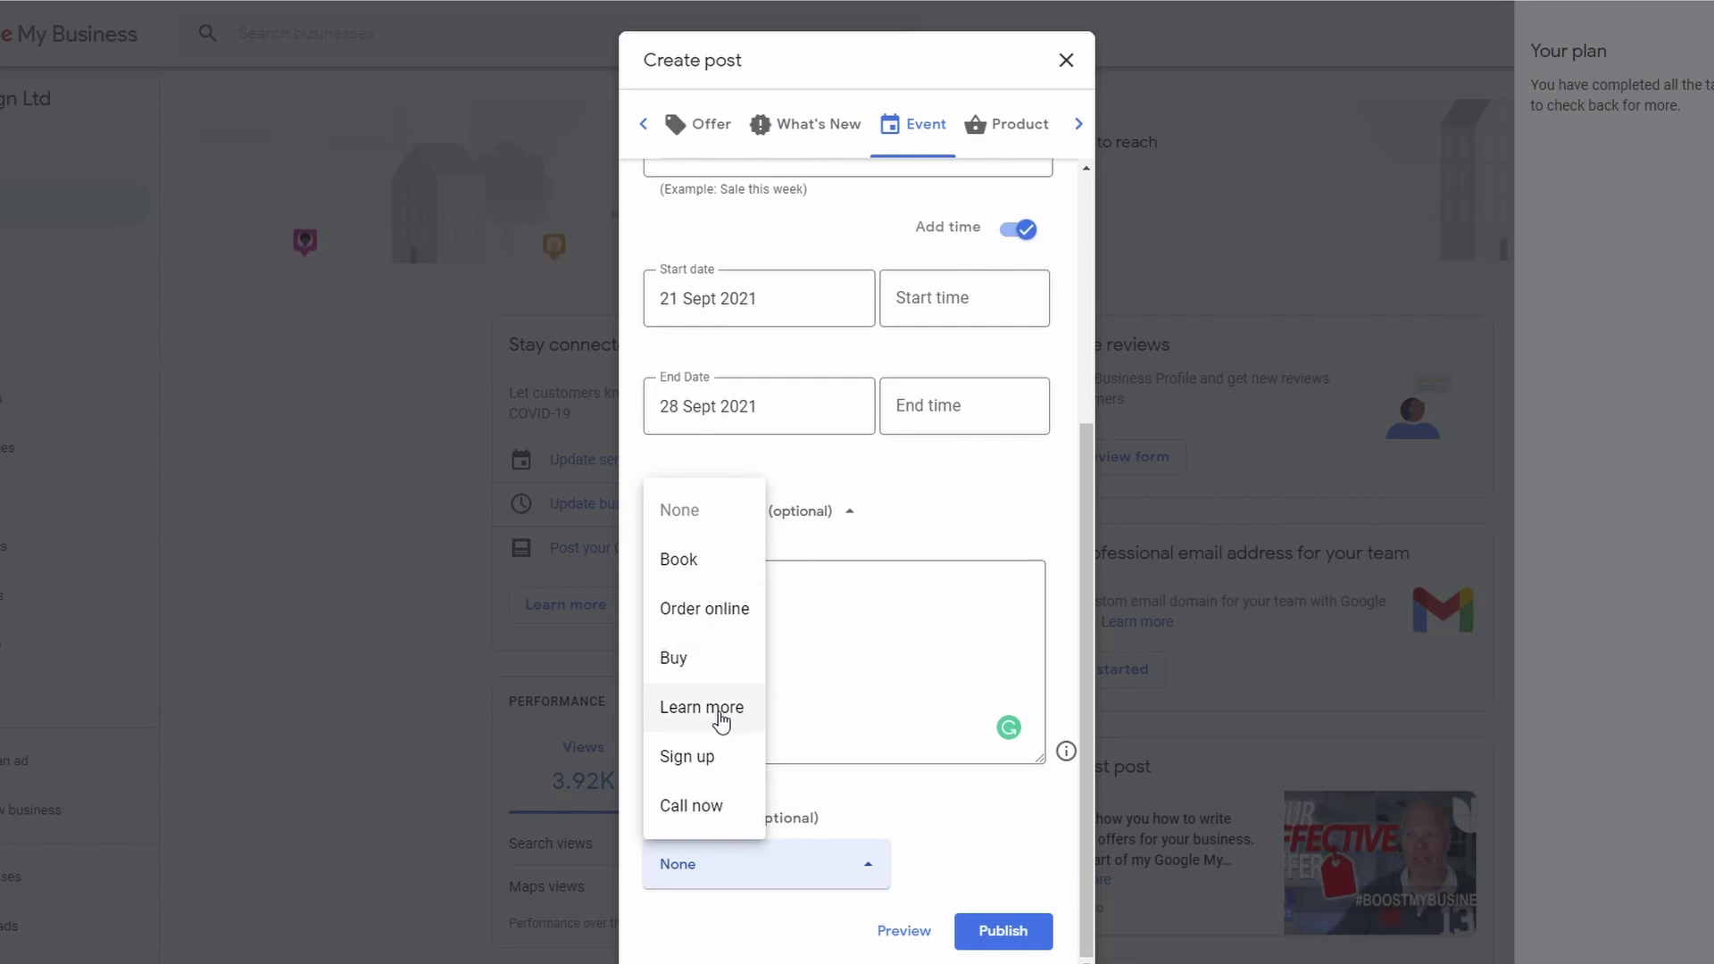
{"action": "left_click", "coordinate": [706, 813]}
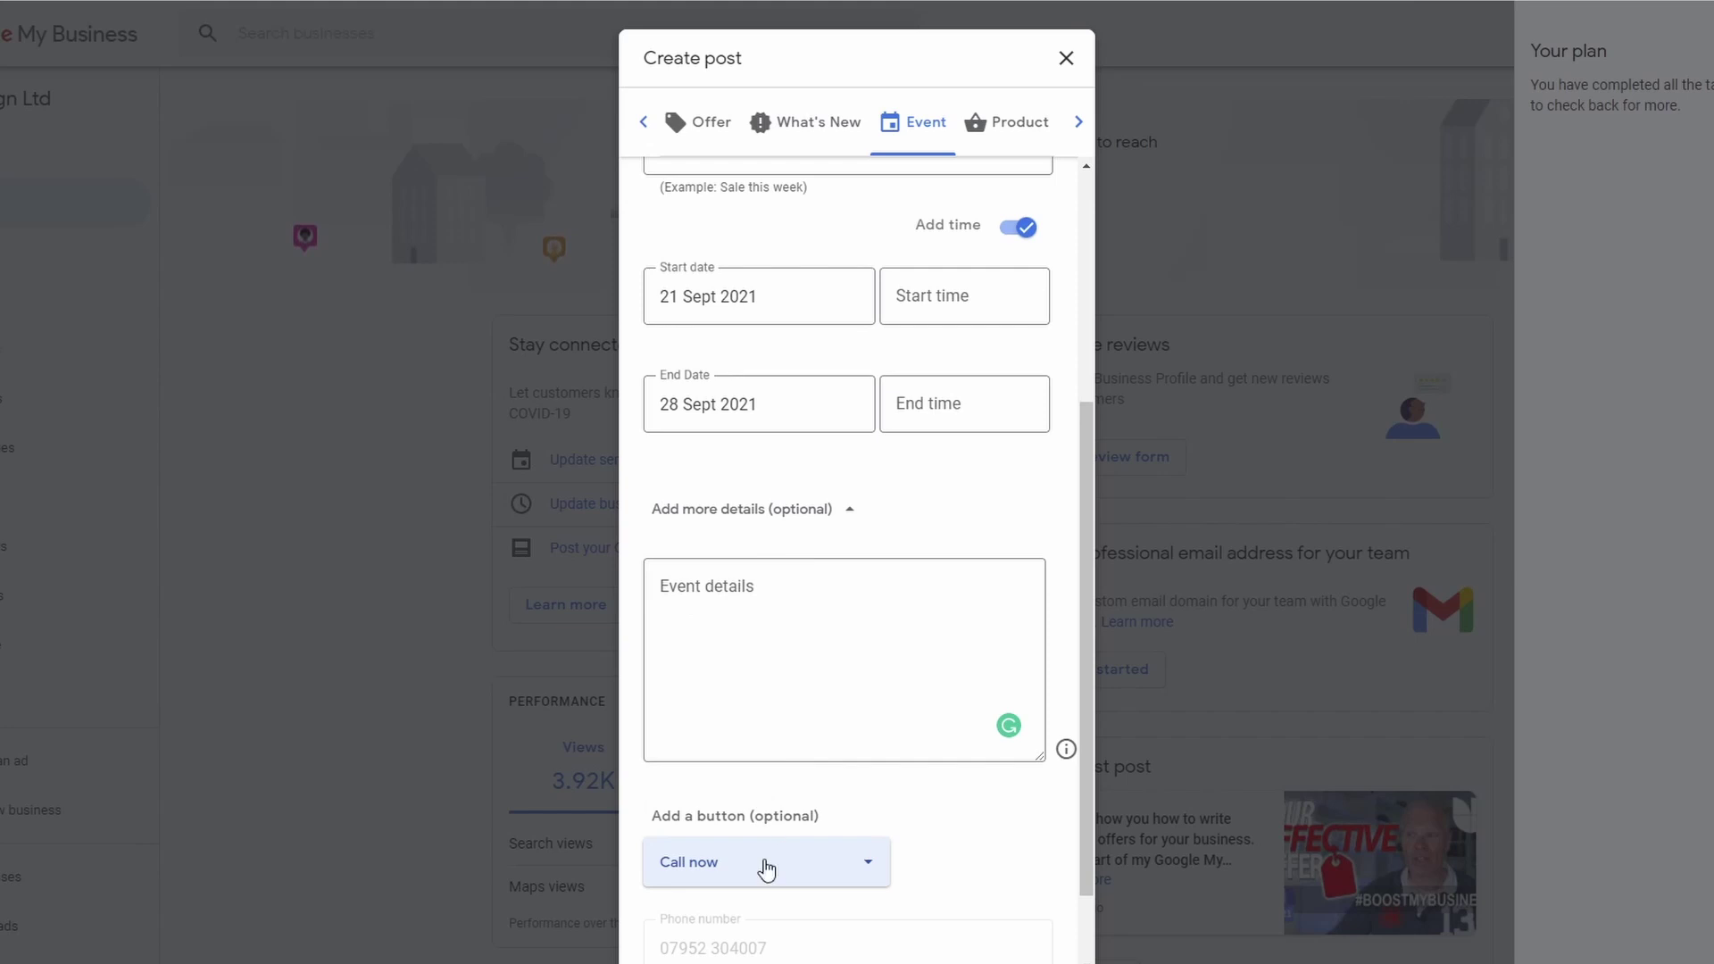
Change the Event post's button to Learn more, and close the post form without publishing
{"action": "left_click", "coordinate": [856, 857]}
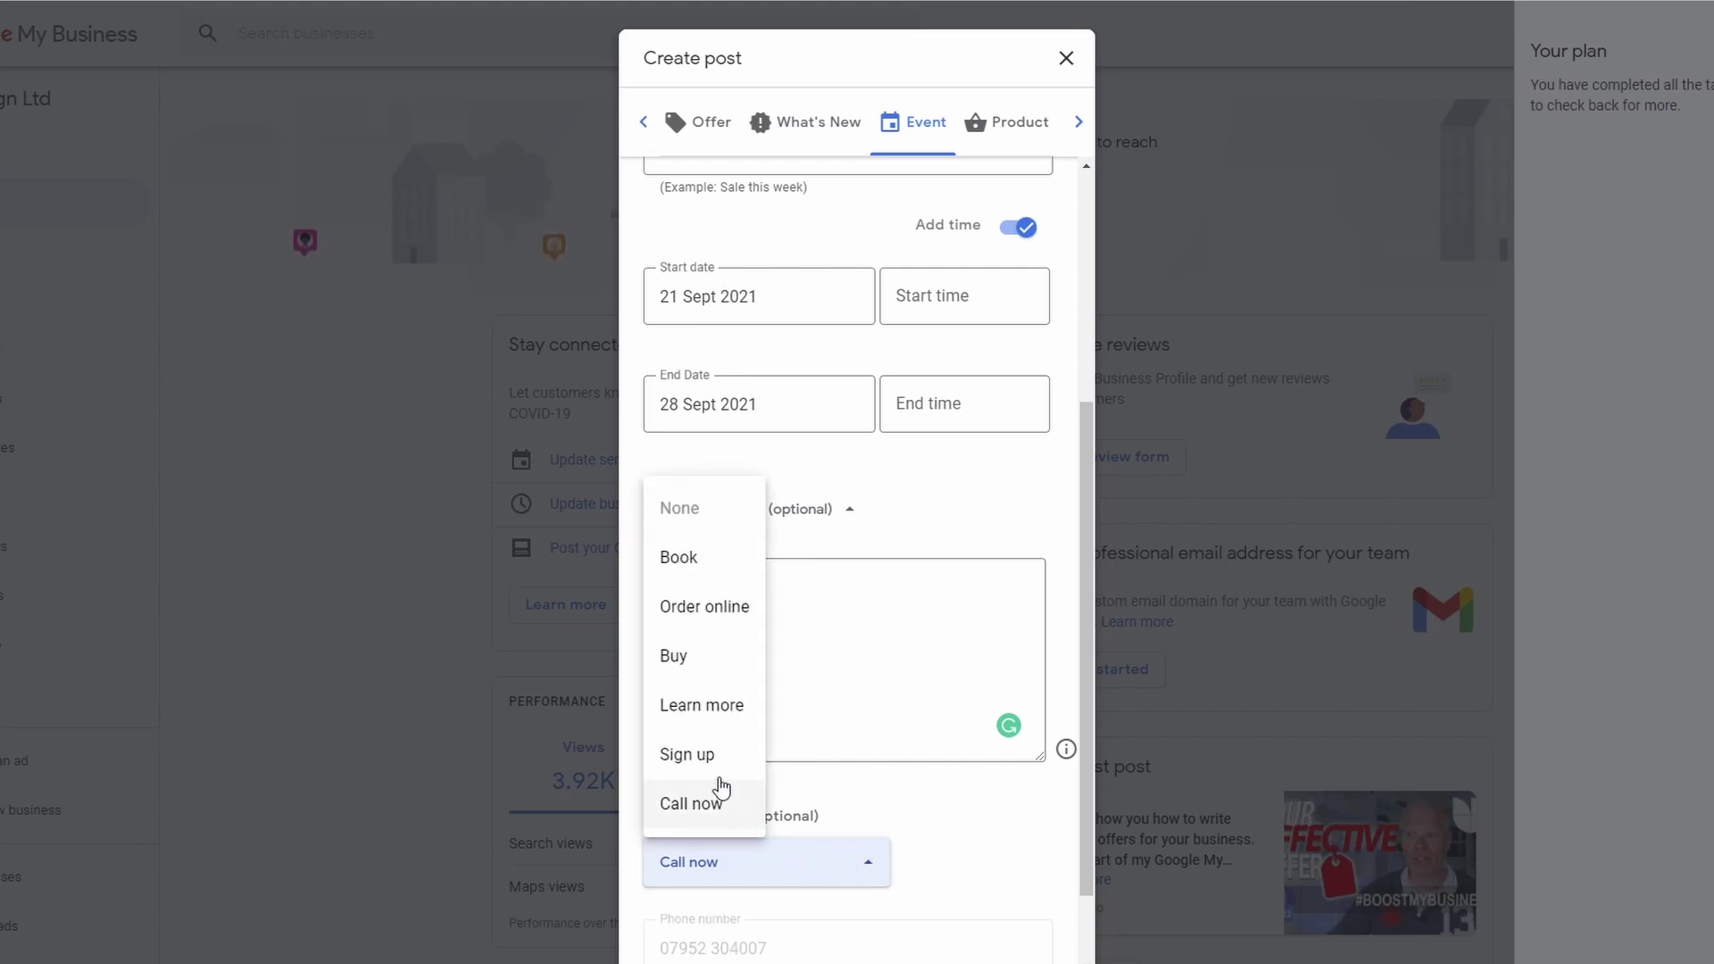
{"action": "left_click", "coordinate": [708, 707]}
{"action": "scroll", "coordinate": [934, 815], "scroll_direction": "down", "scroll_amount": 2}
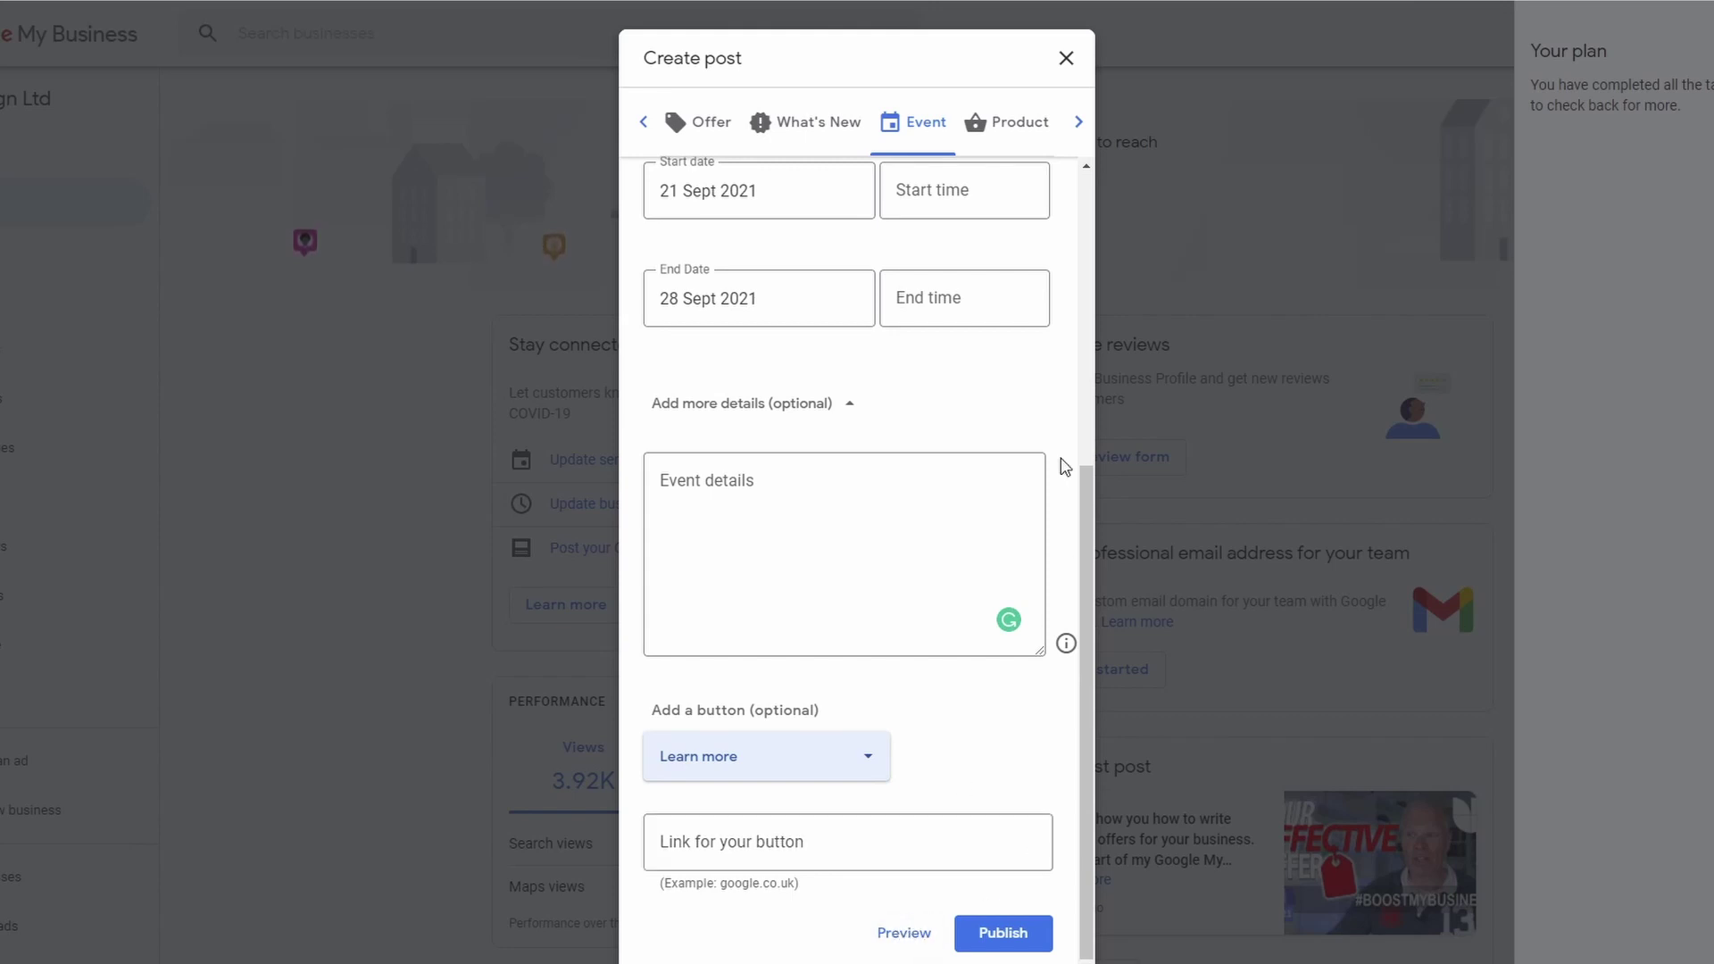
{"action": "left_click", "coordinate": [1064, 57]}
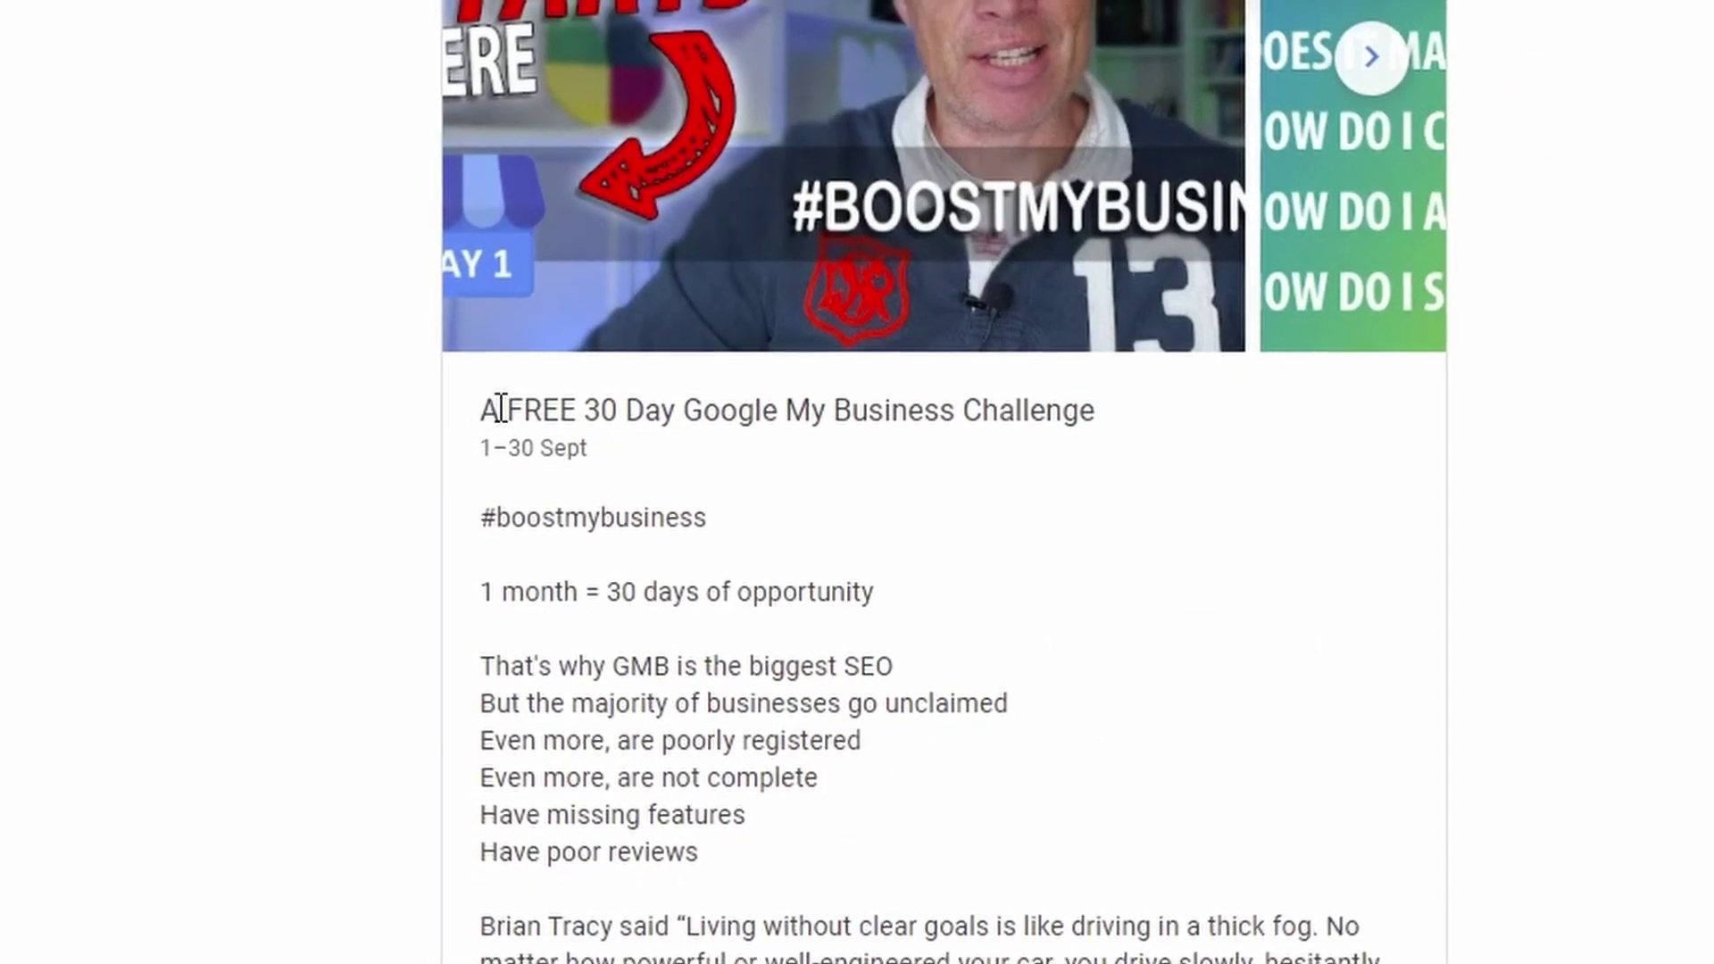
Examine the title, description and hashtags of the published event post "A FREE 30 Day Google My Business Challenge"
{"action": "left_click_drag", "start_coordinate": [1111, 416], "coordinate": [489, 393]}
{"action": "left_click", "coordinate": [811, 467]}
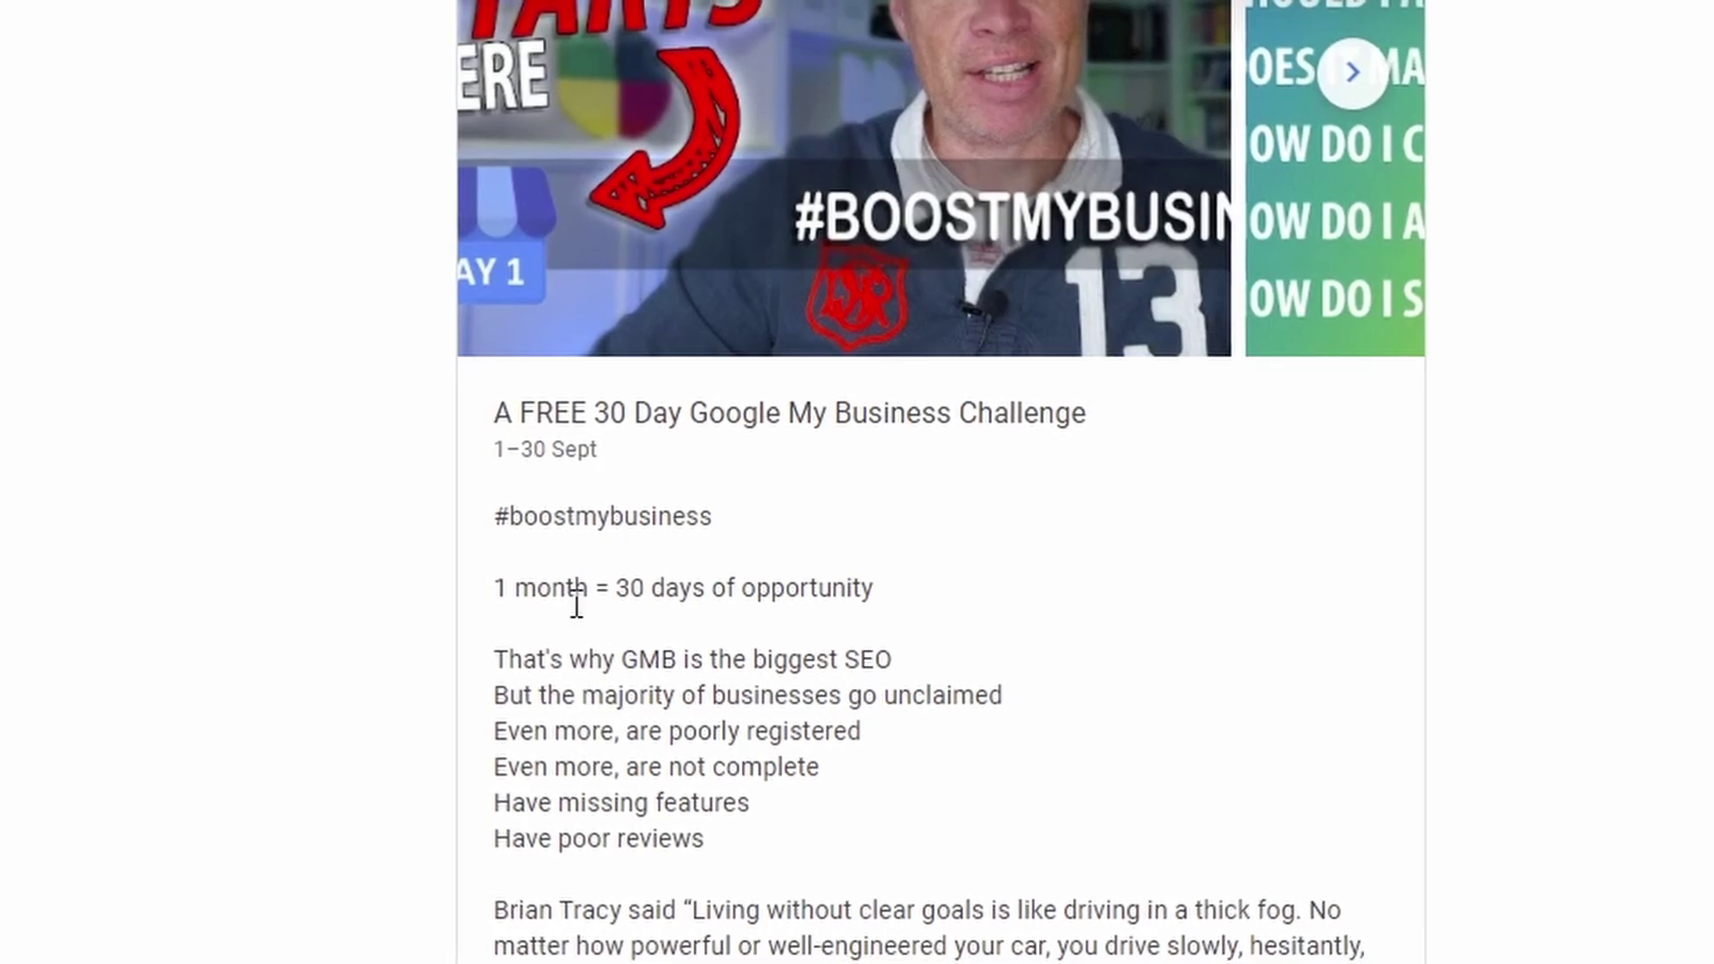
{"action": "scroll", "coordinate": [710, 757], "scroll_direction": "down", "scroll_amount": 5}
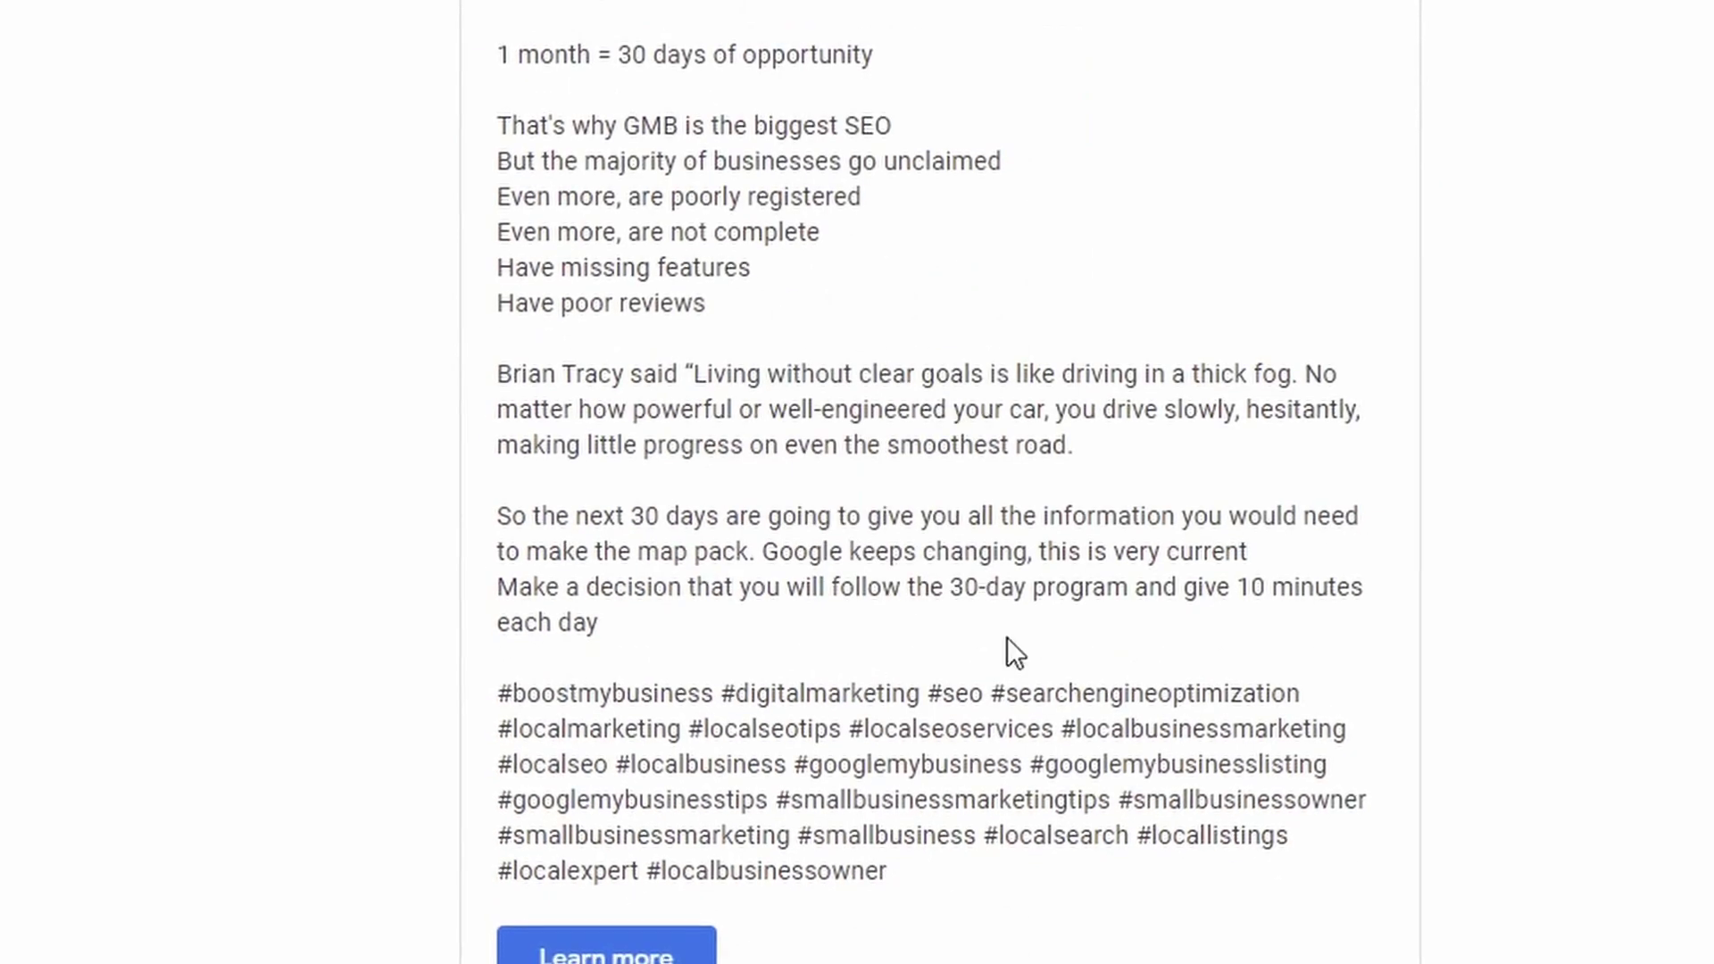
{"action": "left_click_drag", "start_coordinate": [1187, 693], "coordinate": [1000, 693]}
{"action": "left_click", "coordinate": [968, 658]}
{"action": "left_click_drag", "start_coordinate": [738, 11], "coordinate": [515, 3]}
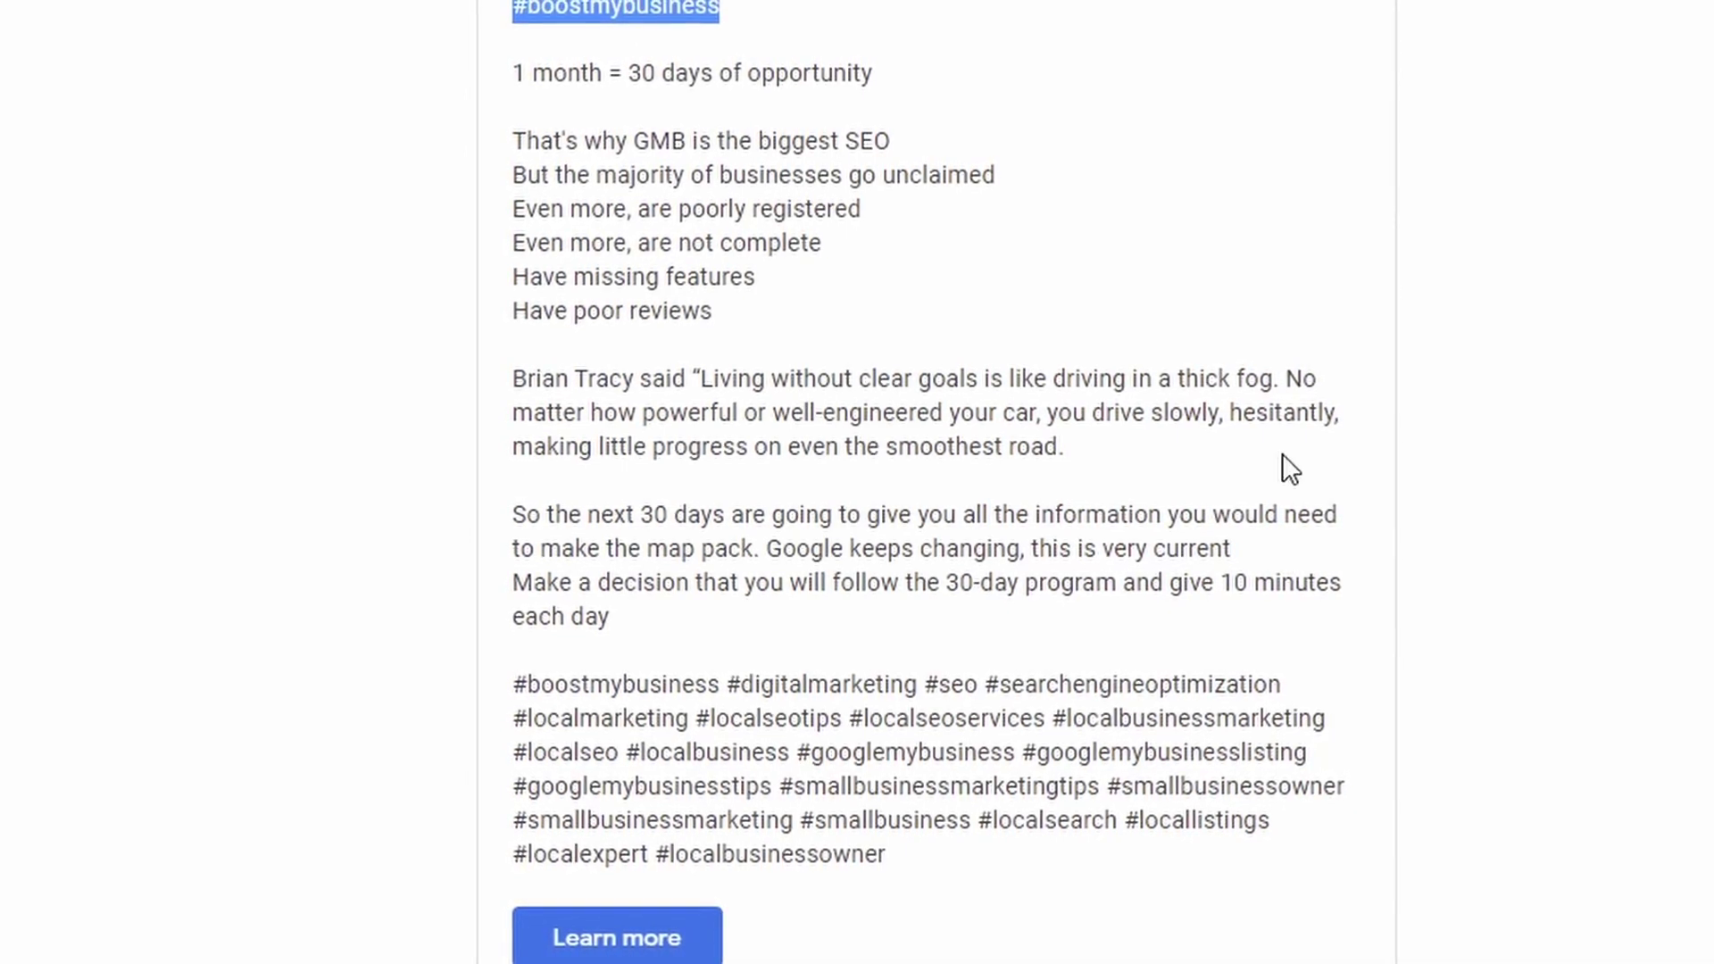
{"action": "scroll", "coordinate": [1314, 344], "scroll_direction": "up", "scroll_amount": 1}
{"action": "scroll", "coordinate": [1384, 333], "scroll_direction": "up", "scroll_amount": 8}
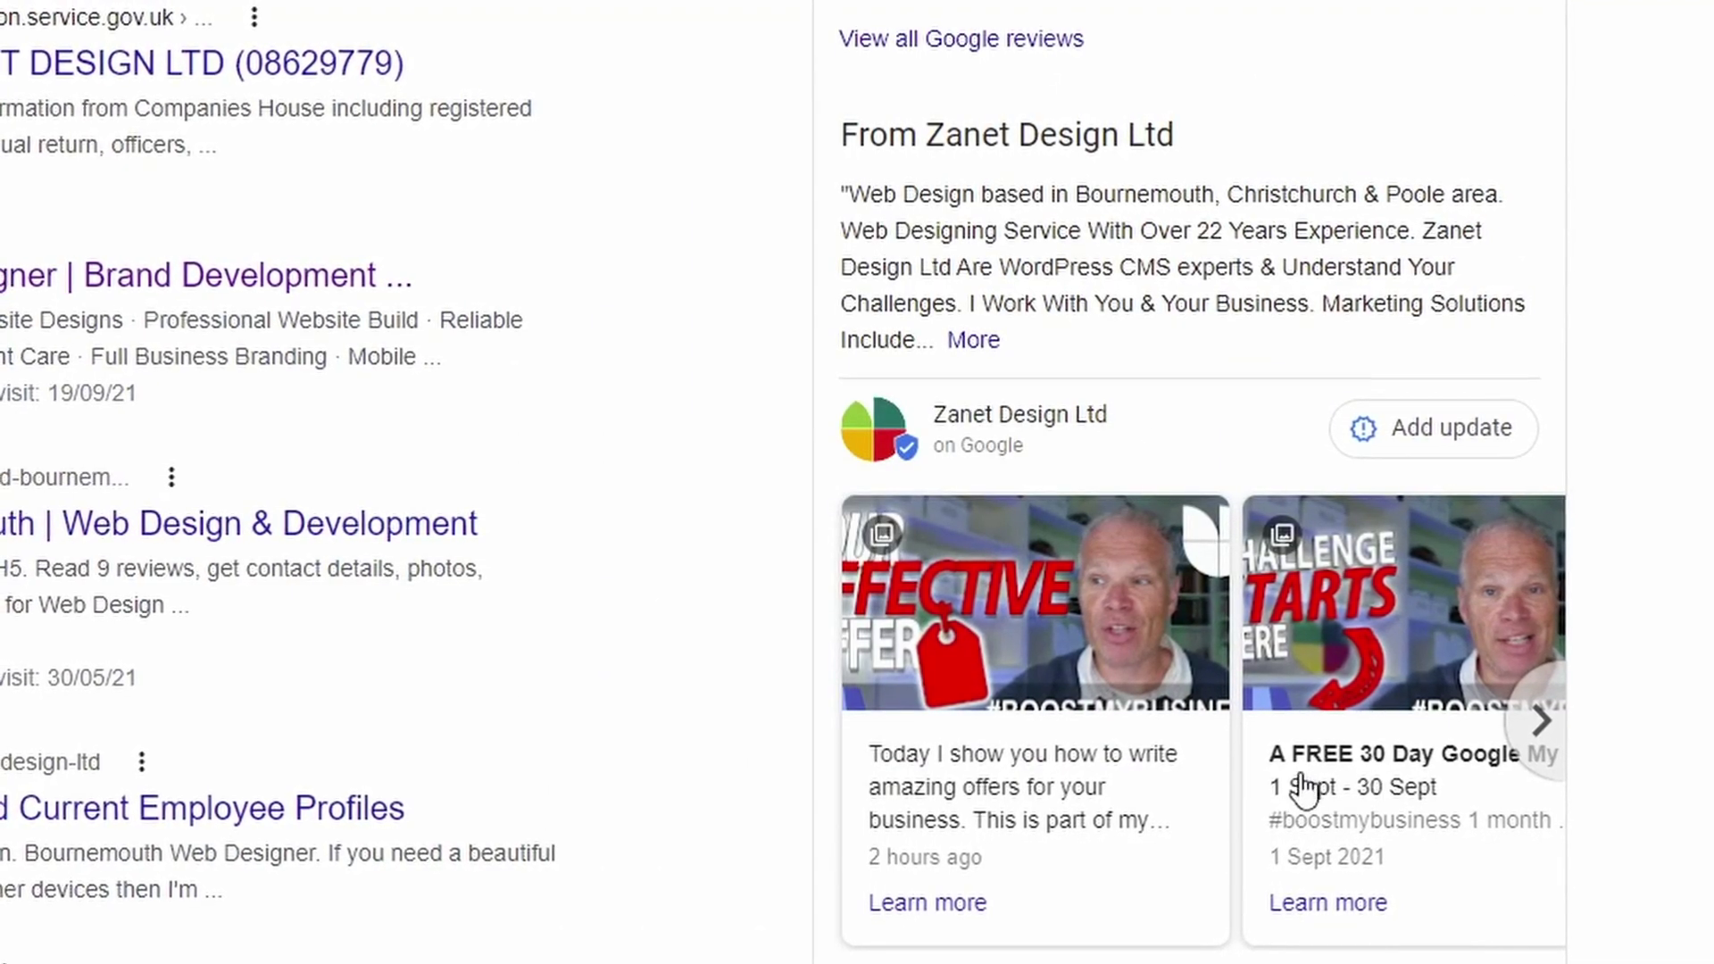
Open the 30 Day Google My Business Challenge event from the business profile in Google Search and review it alongside neighbouring posts
{"action": "left_click", "coordinate": [1350, 775]}
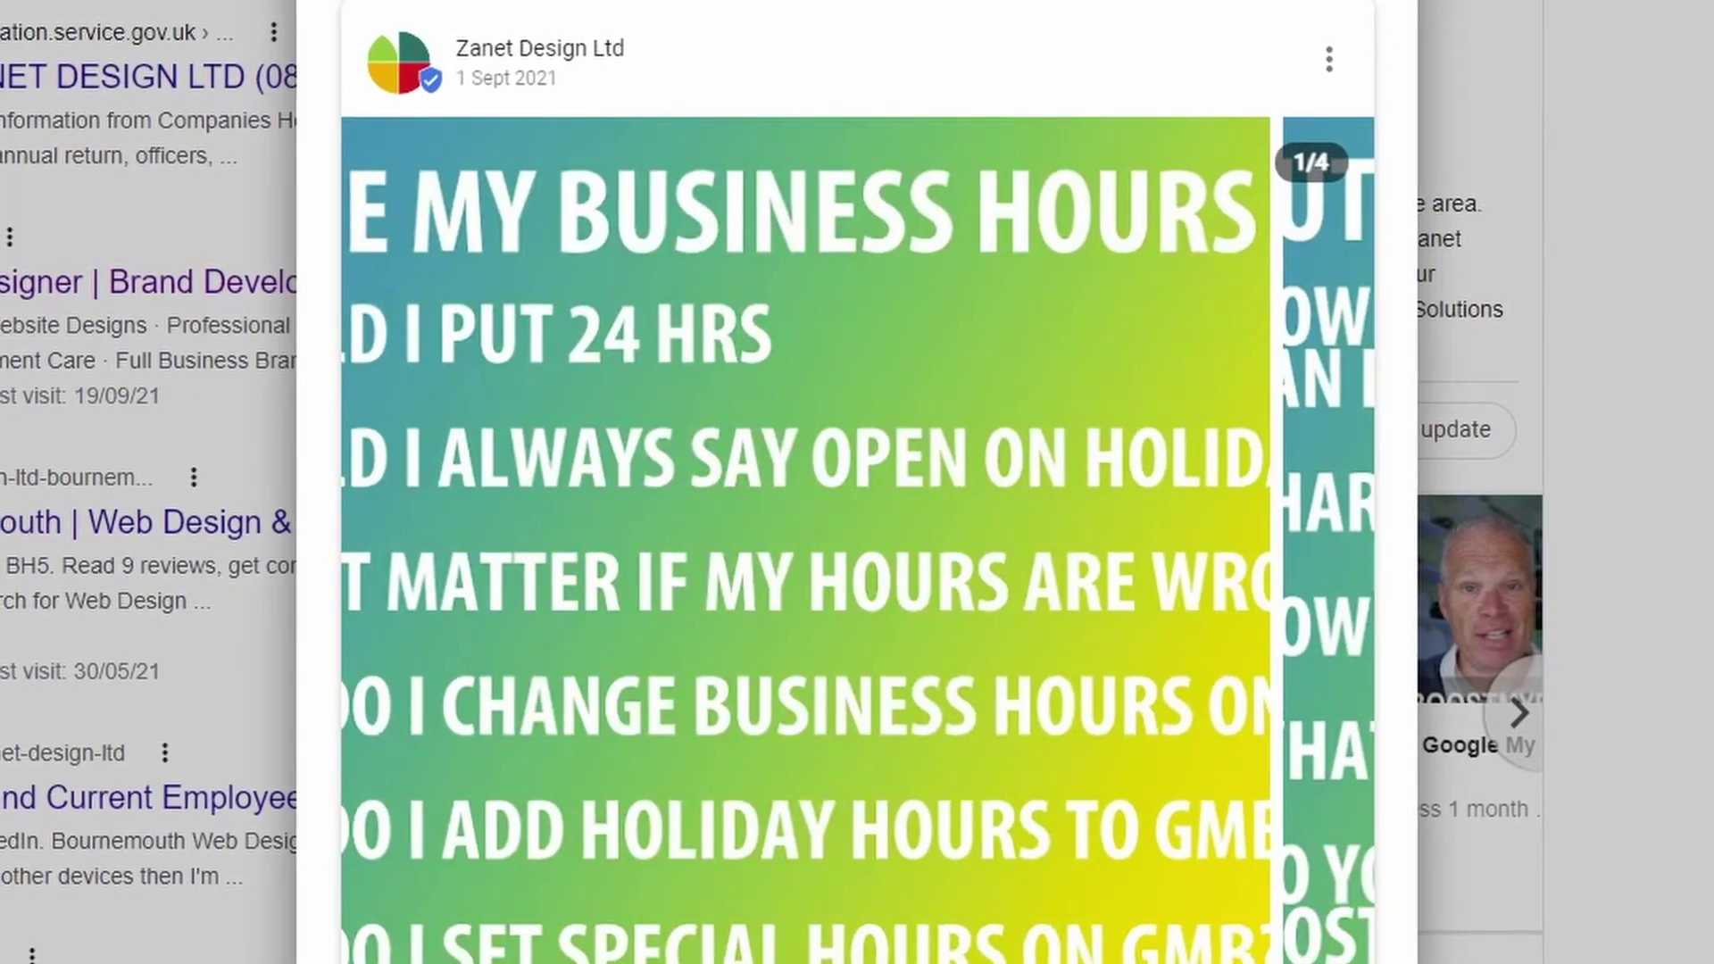
{"action": "scroll", "coordinate": [766, 757], "scroll_direction": "down", "scroll_amount": 5}
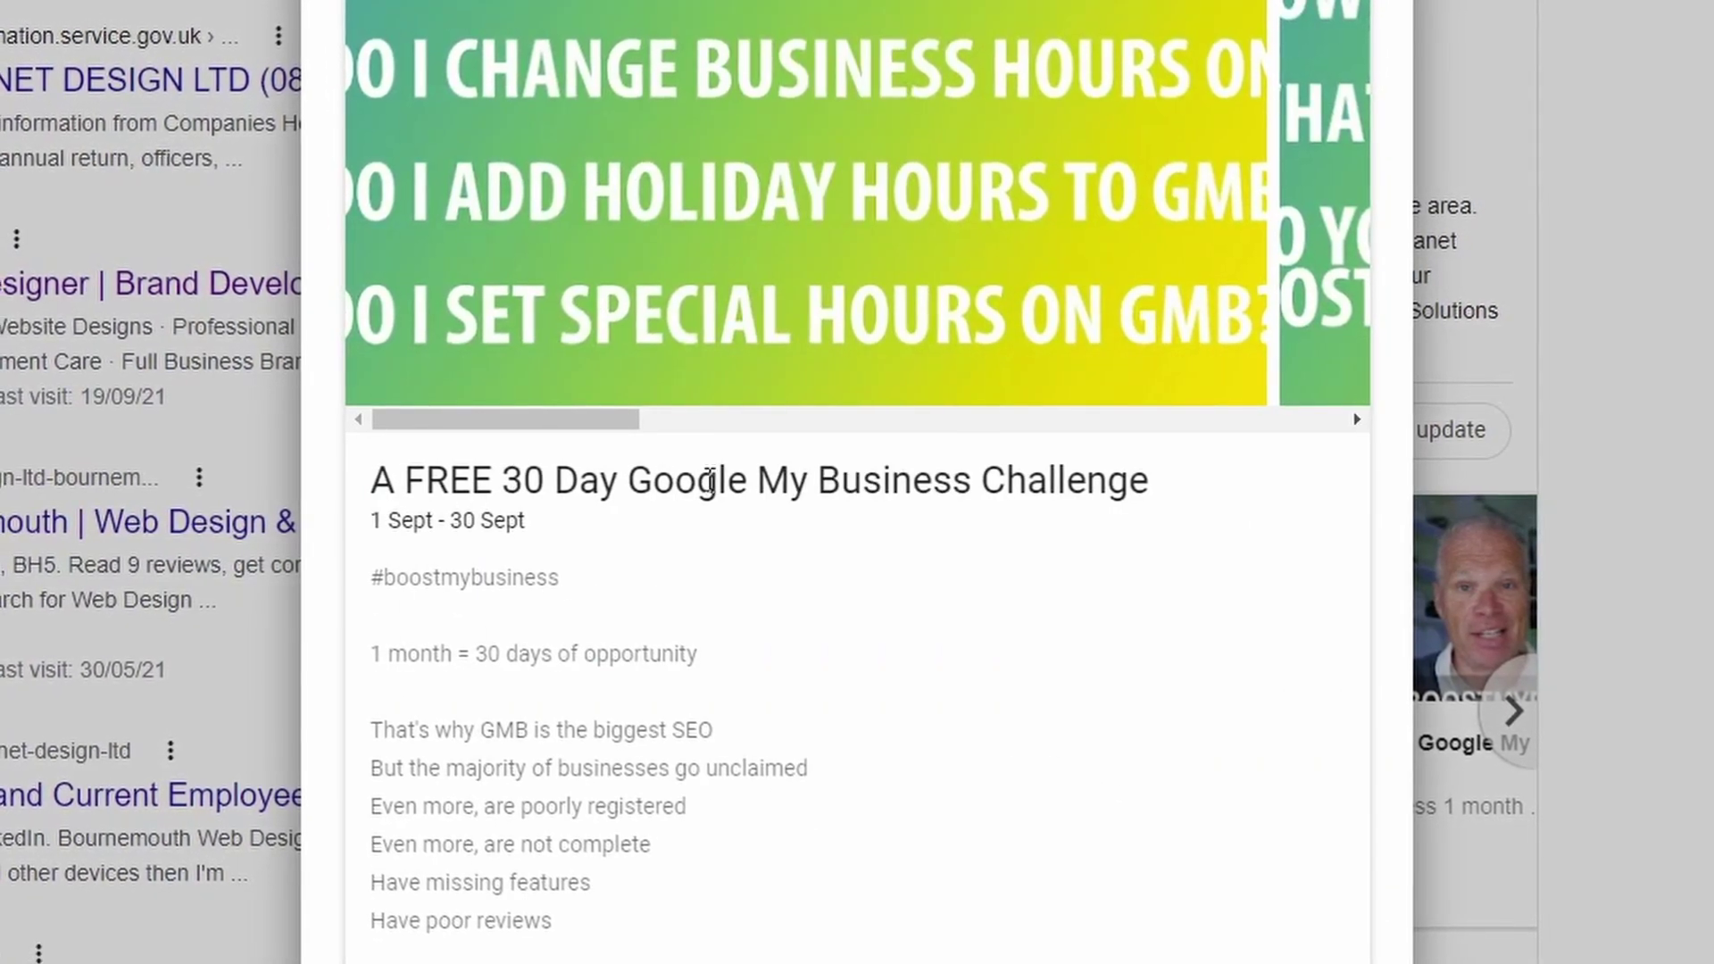
{"action": "scroll", "coordinate": [625, 572], "scroll_direction": "down", "scroll_amount": 10}
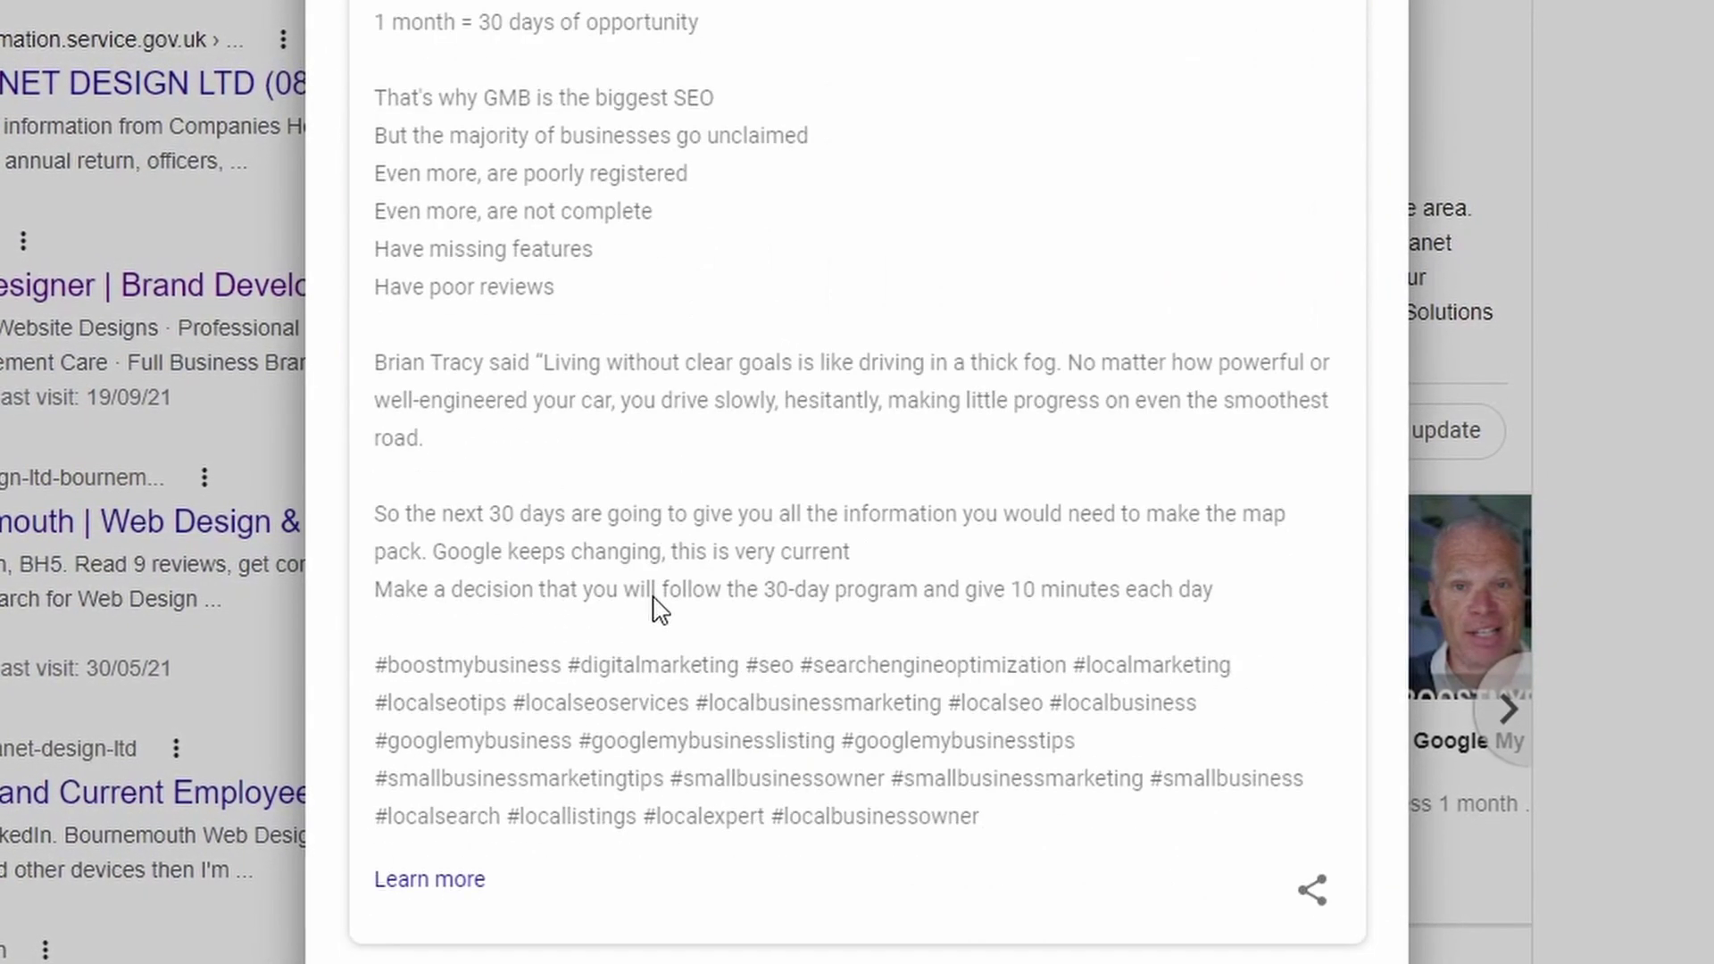
{"action": "scroll", "coordinate": [708, 471], "scroll_direction": "up", "scroll_amount": 4}
{"action": "scroll", "coordinate": [718, 486], "scroll_direction": "down", "scroll_amount": 20}
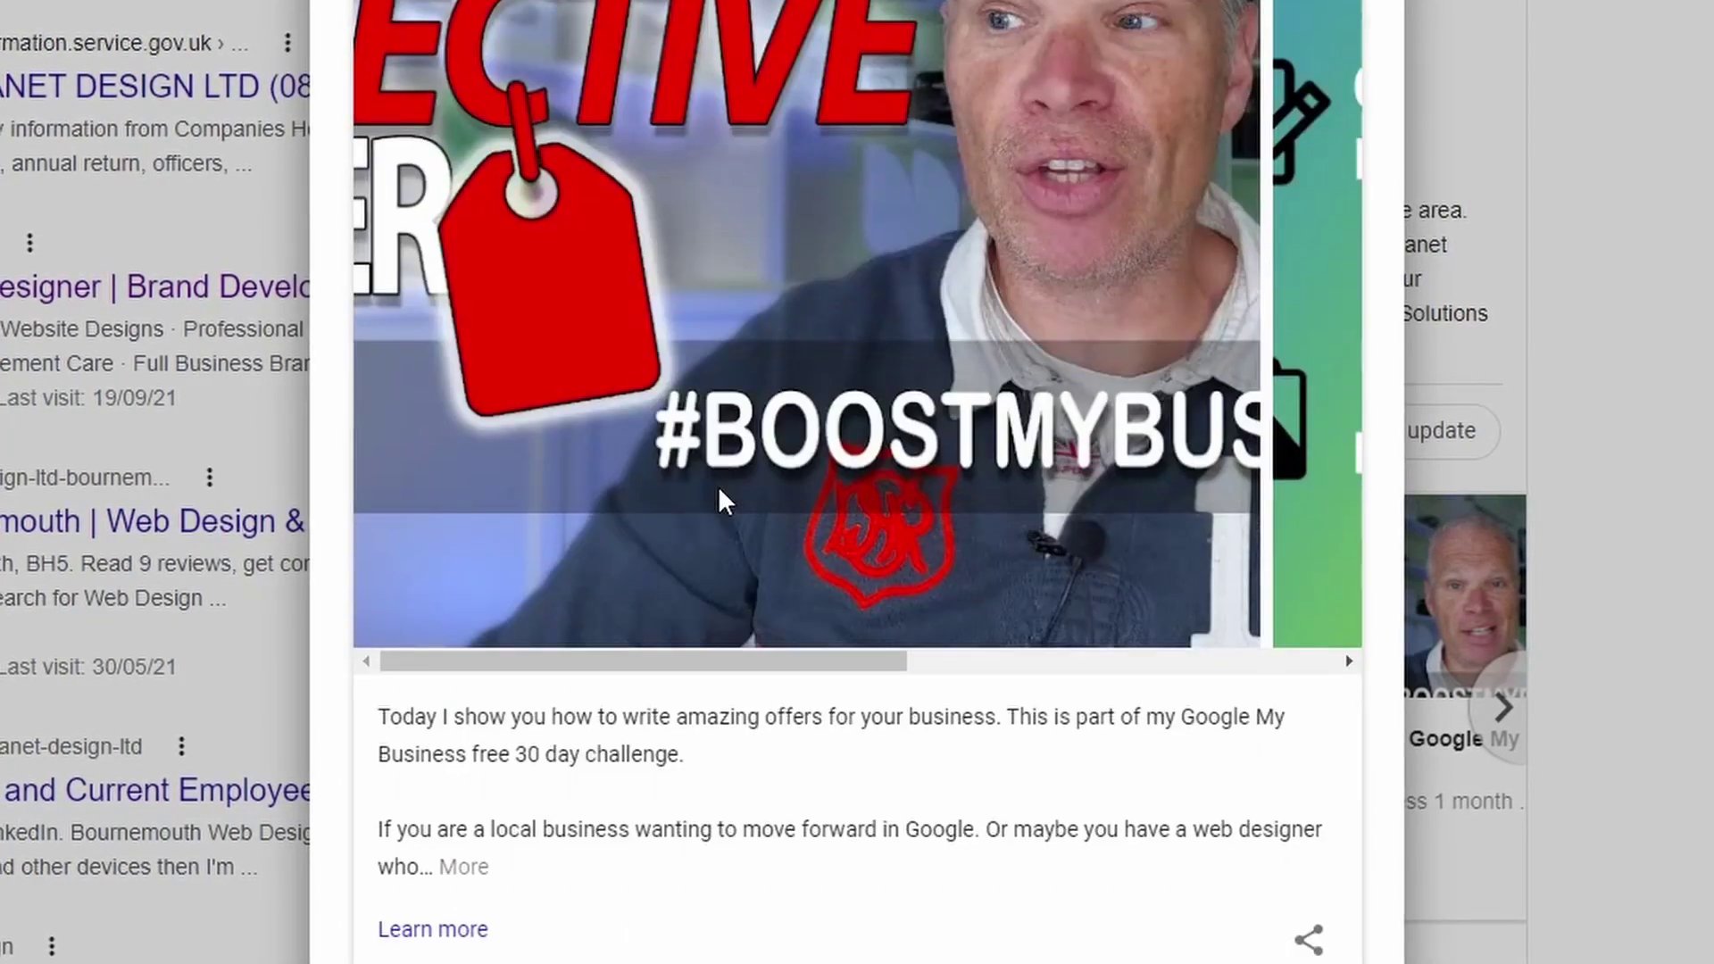
{"action": "scroll", "coordinate": [727, 508], "scroll_direction": "down", "scroll_amount": 6}
{"action": "scroll", "coordinate": [723, 501], "scroll_direction": "up", "scroll_amount": 20}
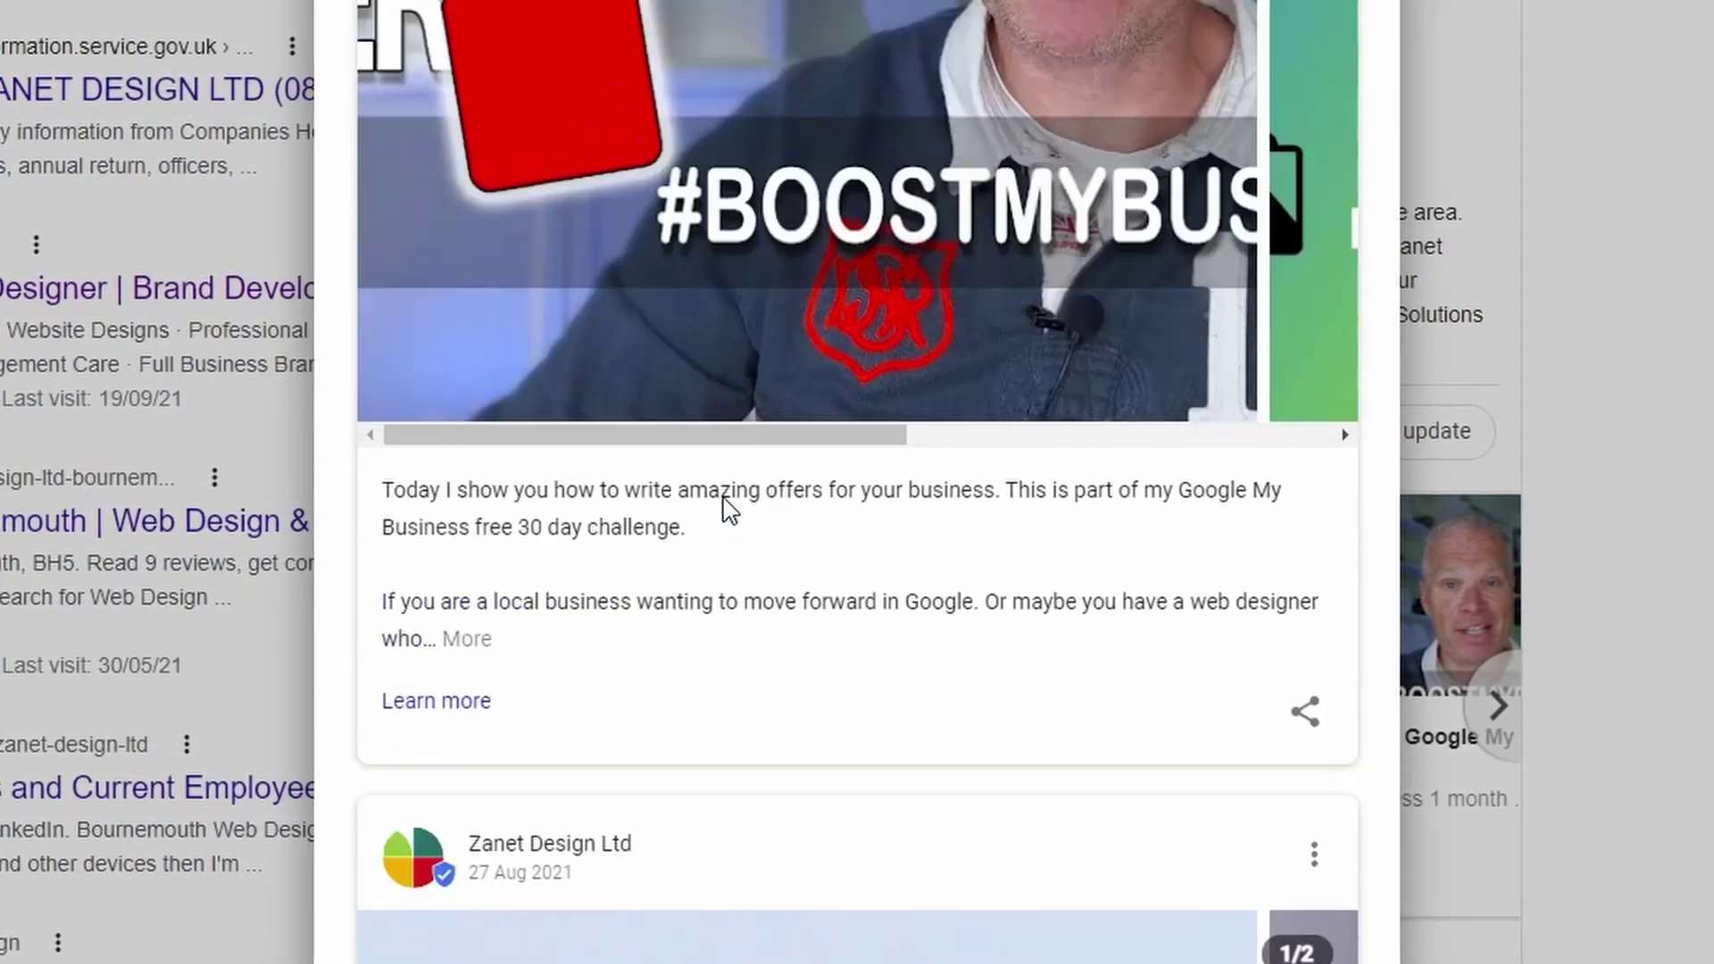
{"action": "scroll", "coordinate": [725, 500], "scroll_direction": "up", "scroll_amount": 10}
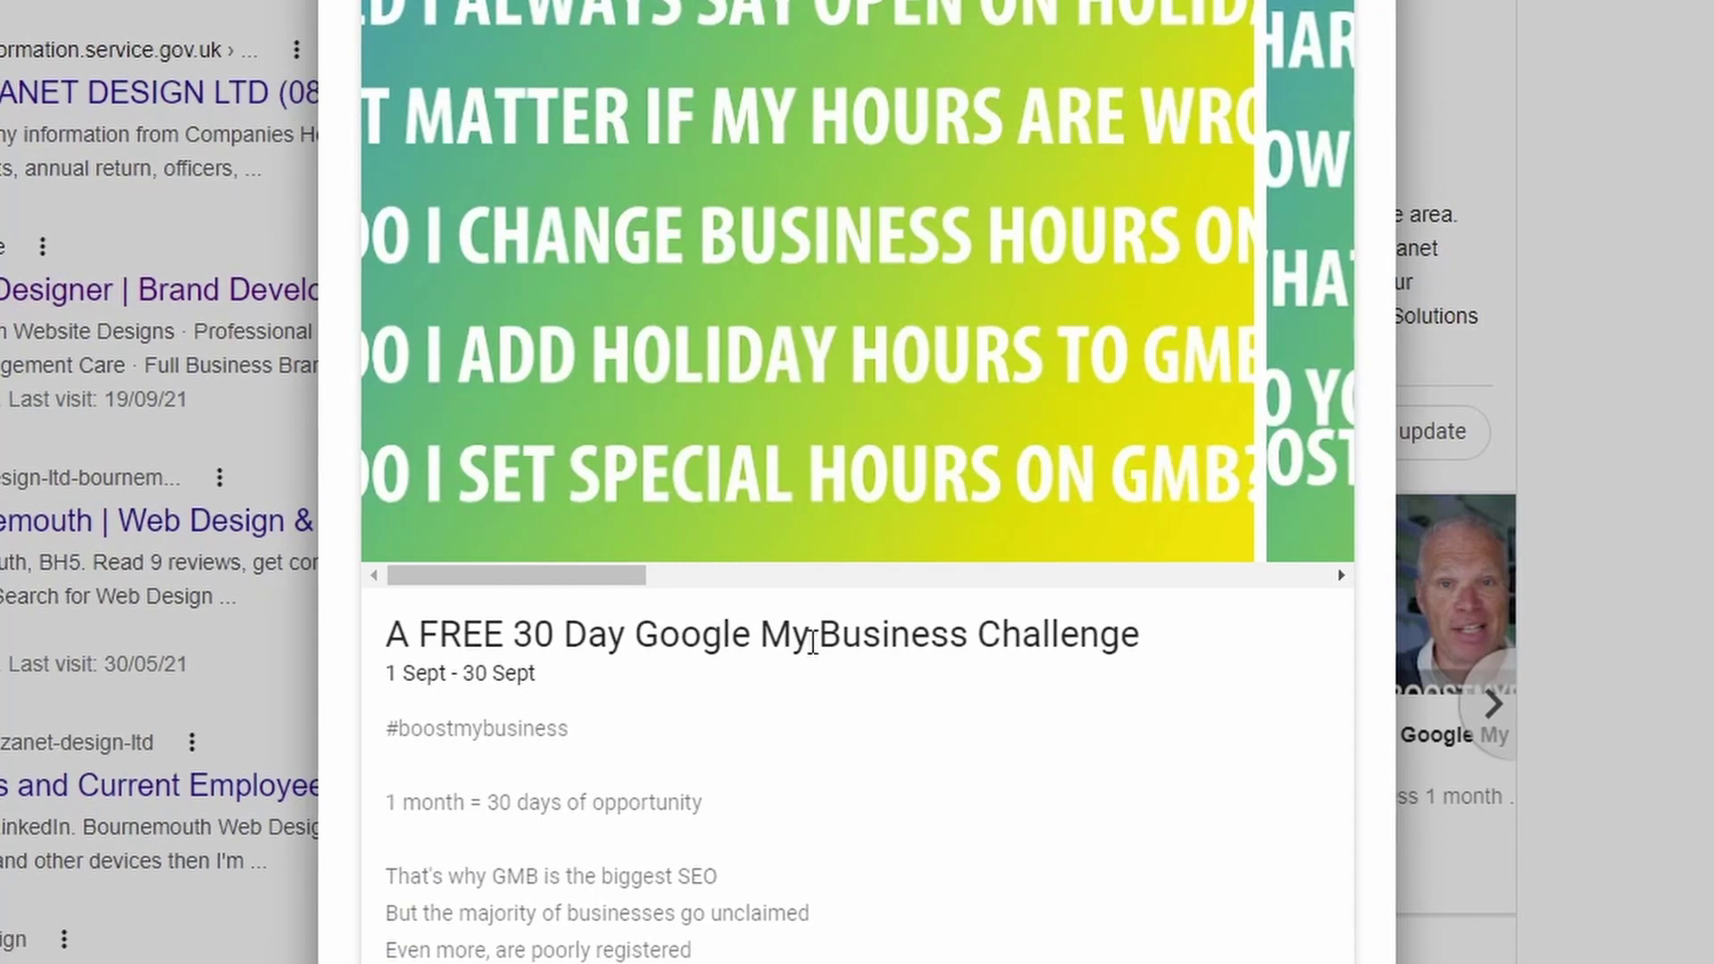